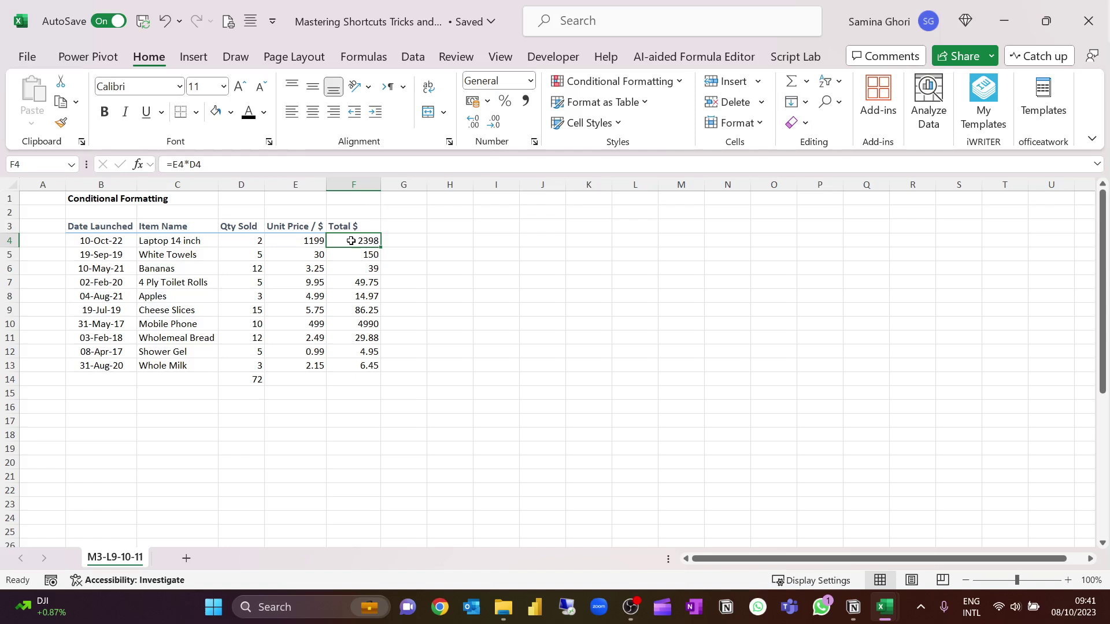
Set up a Greater Than highlight rule for the Total $ values in F4:F13 with a threshold of 149.
drag(365, 237, 362, 366)
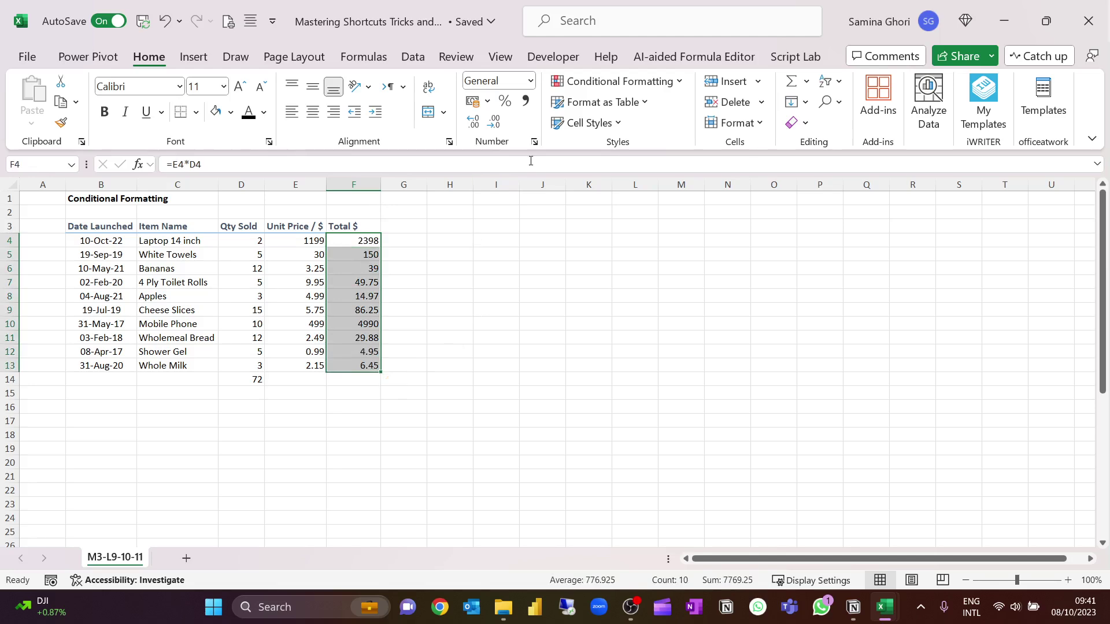
click(682, 84)
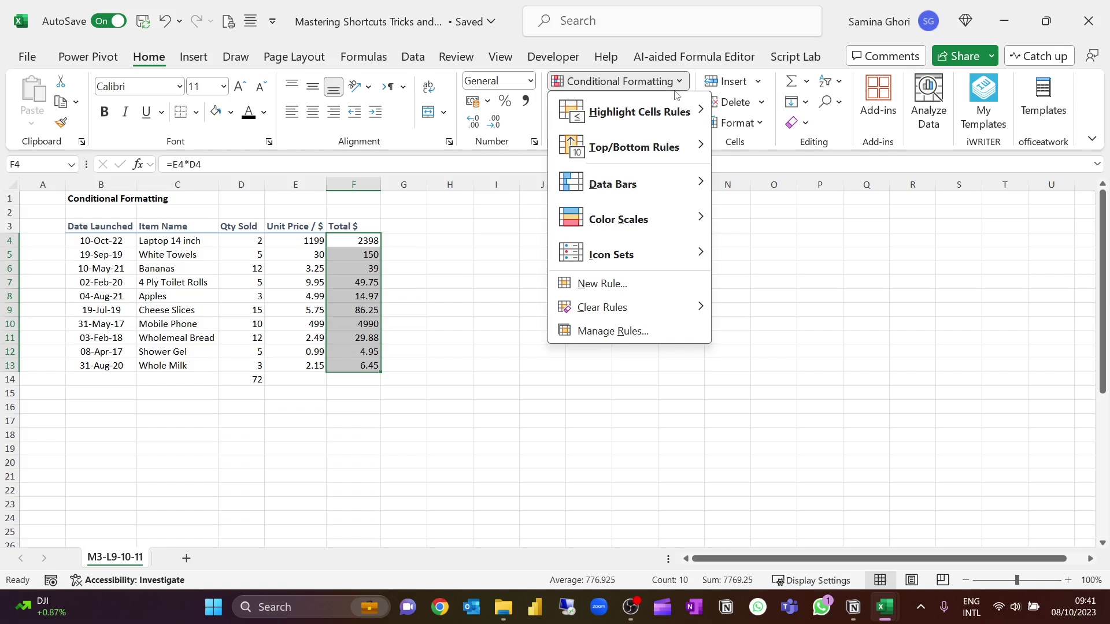
mouse_move(665, 107)
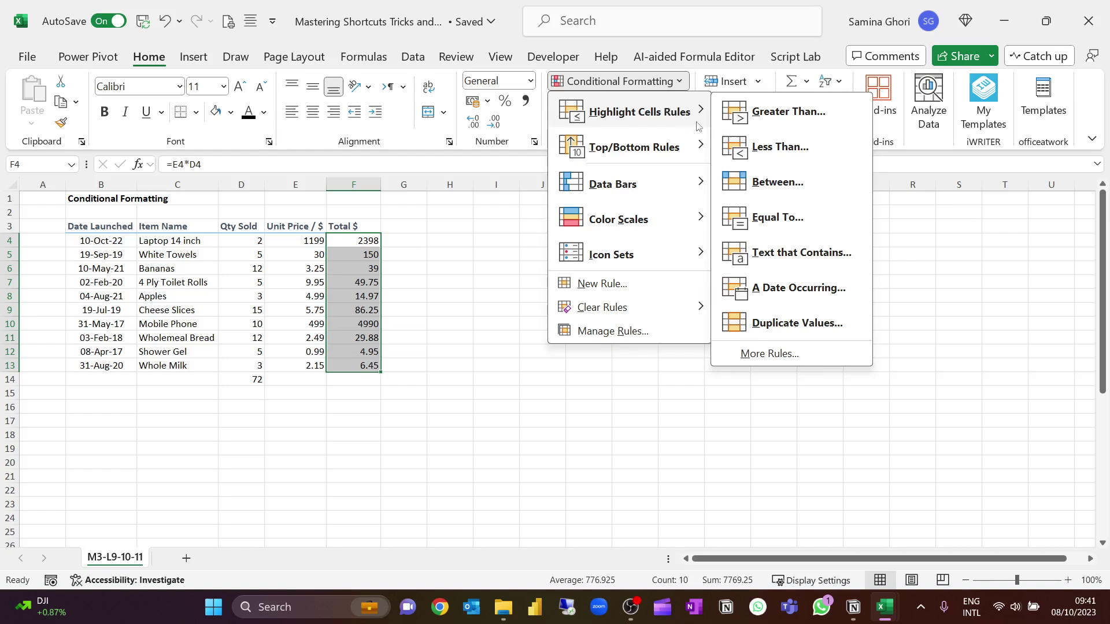
click(756, 112)
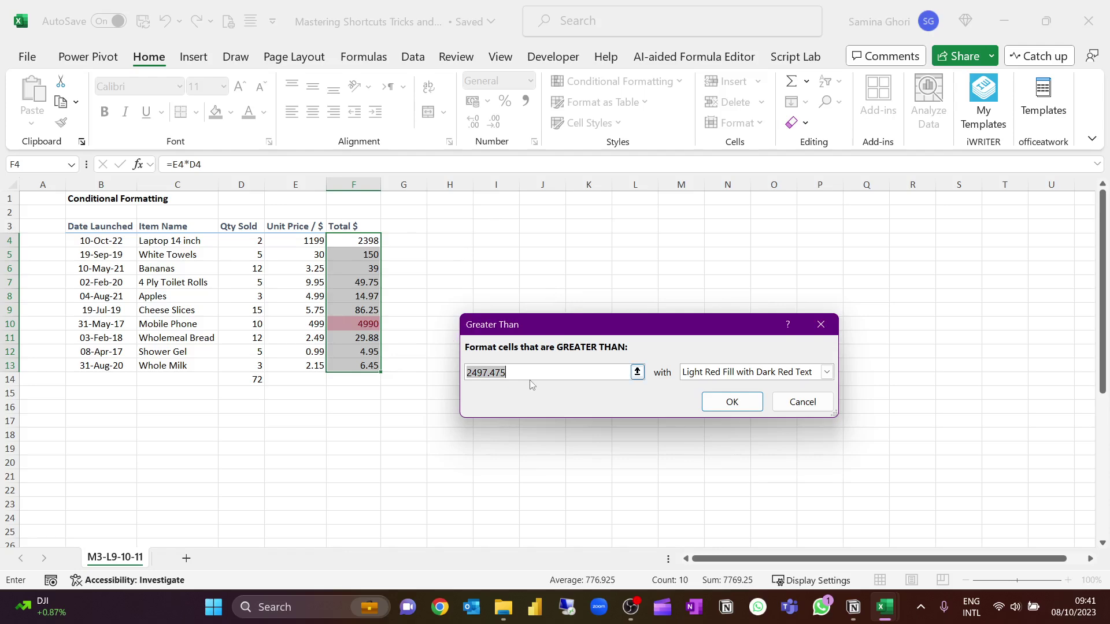
text(150)
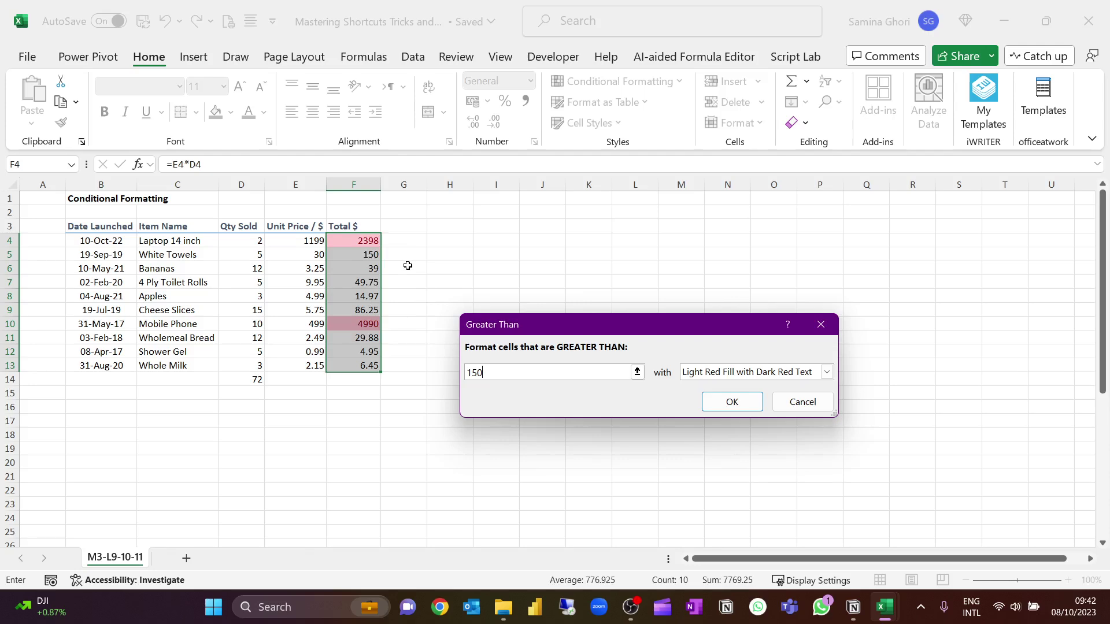
key(BackSpace)
key(BackSpace)
text(49)
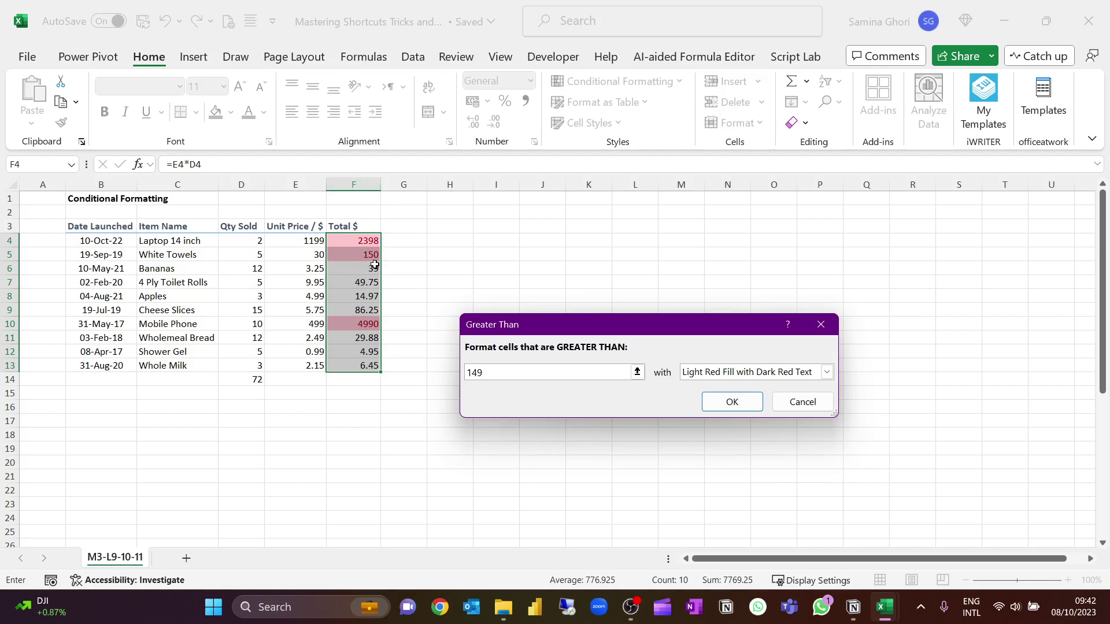
Try the presets Yellow Fill with Dark Yellow Text and Light Red Fill on the Greater Than rule.
click(827, 372)
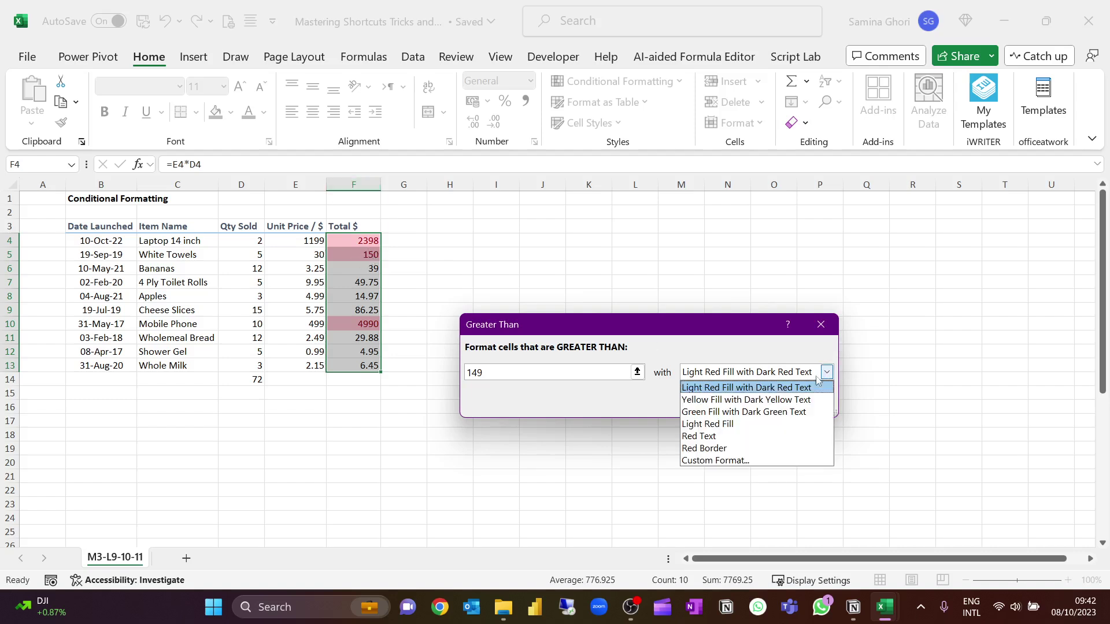
click(733, 399)
click(825, 373)
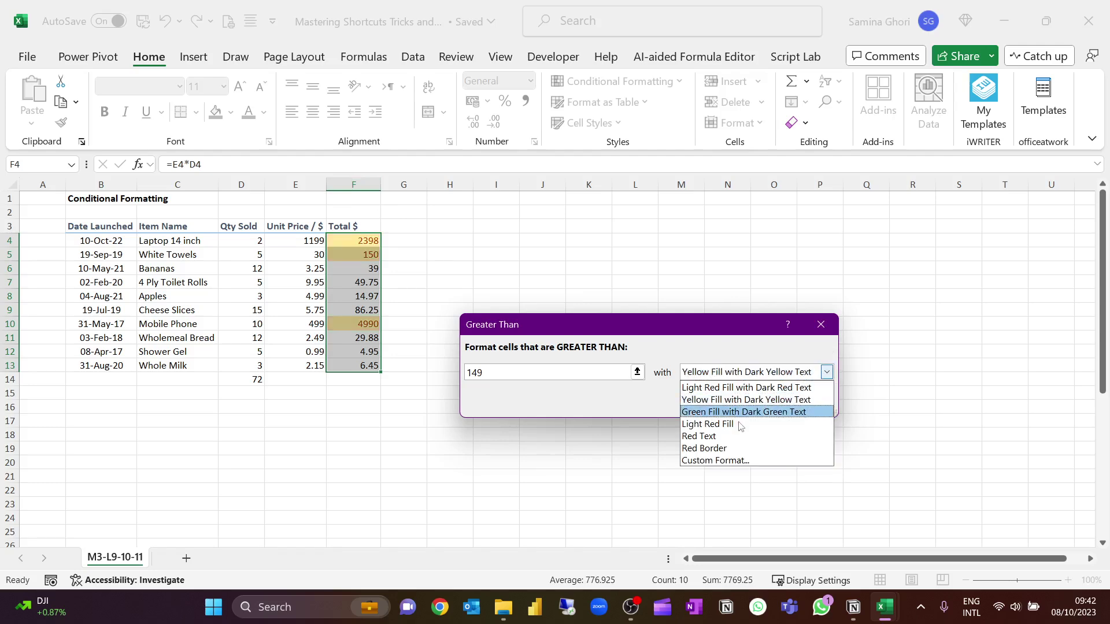
click(739, 426)
Give the Greater Than rule a custom format with strikethrough, an outline border and a light orange fill, and apply it.
click(827, 373)
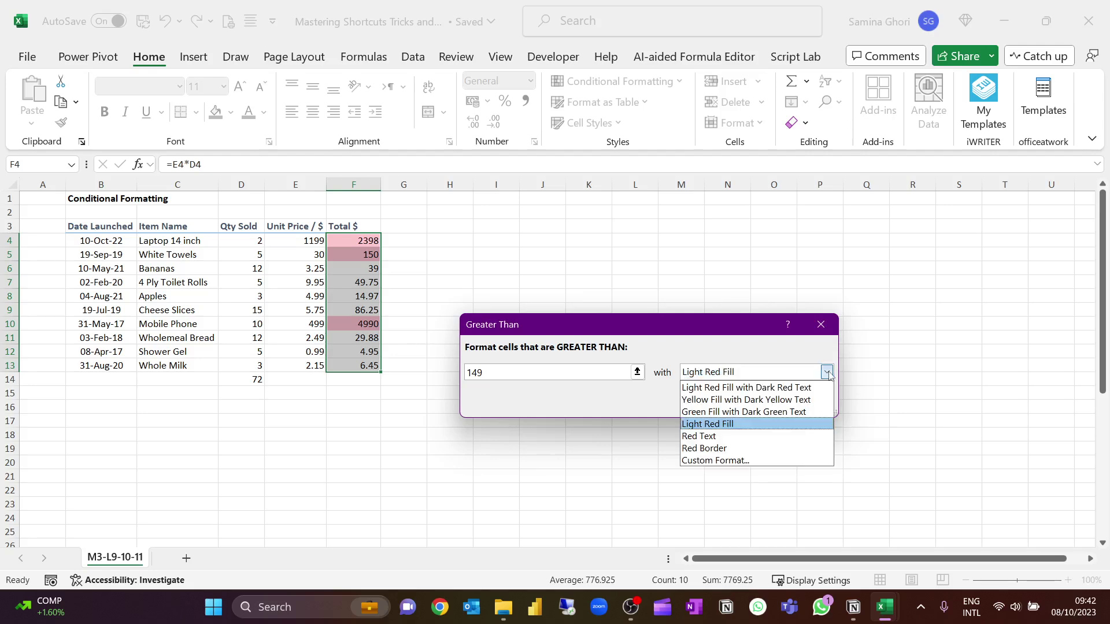
click(705, 462)
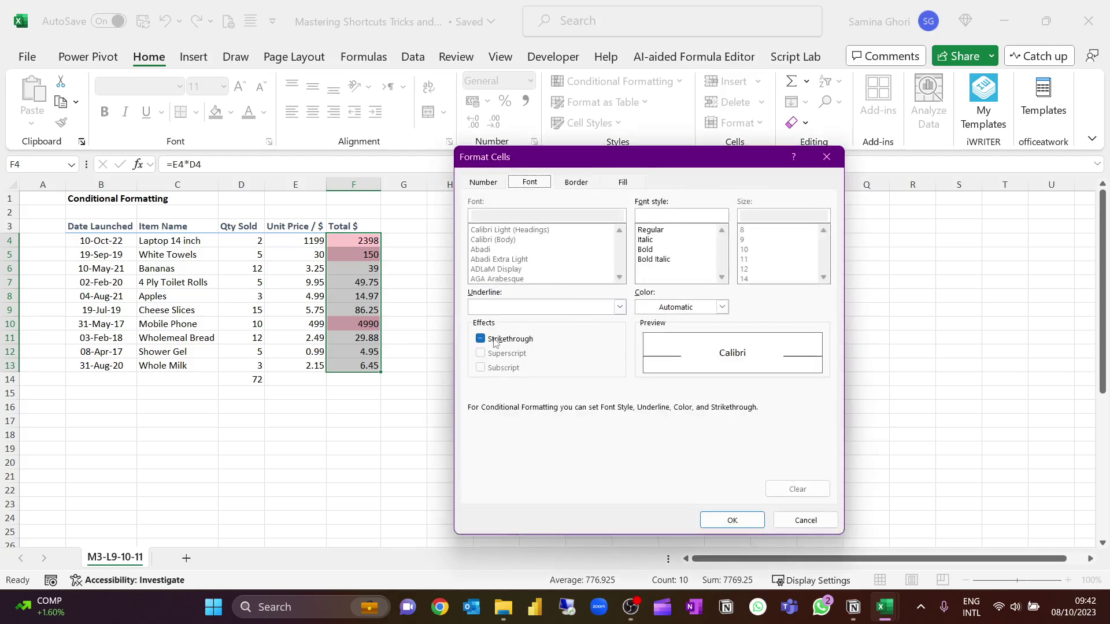
click(481, 339)
click(580, 184)
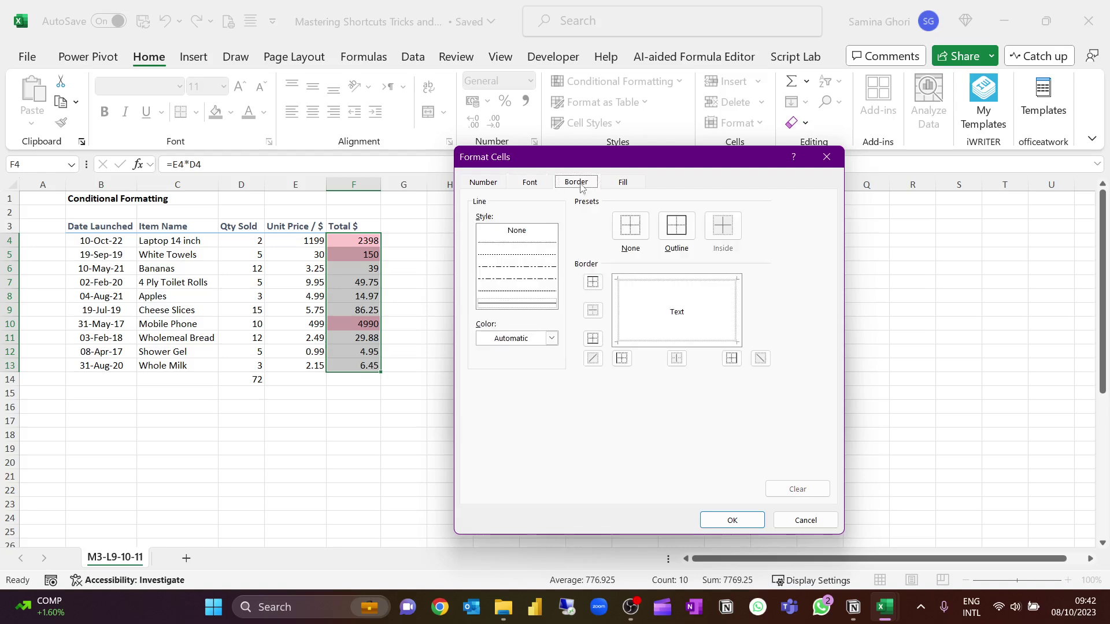
click(674, 231)
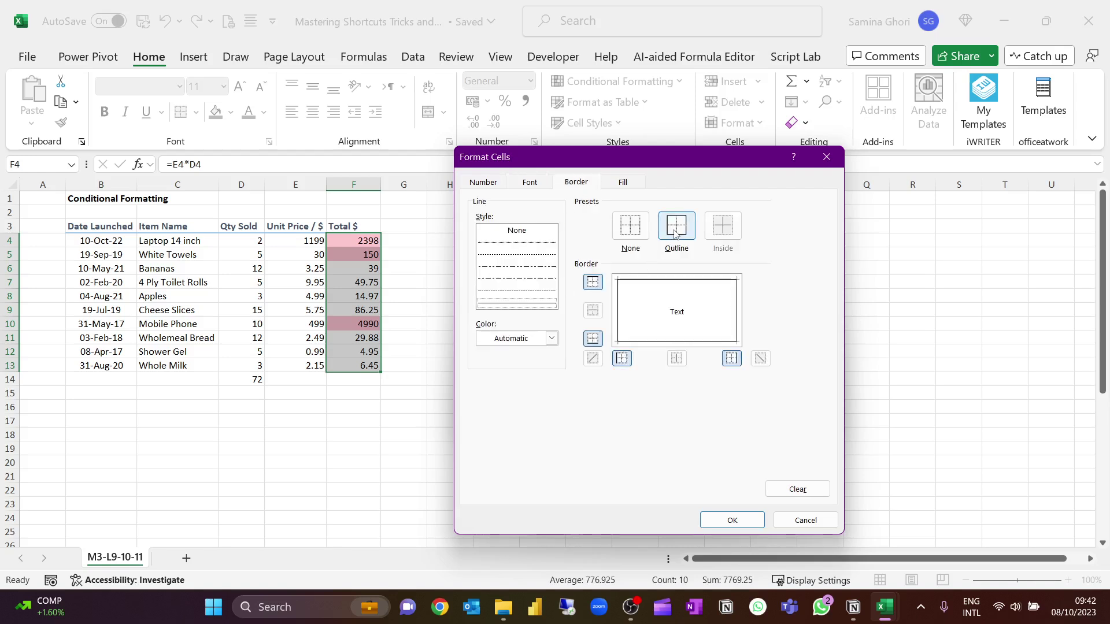
click(621, 192)
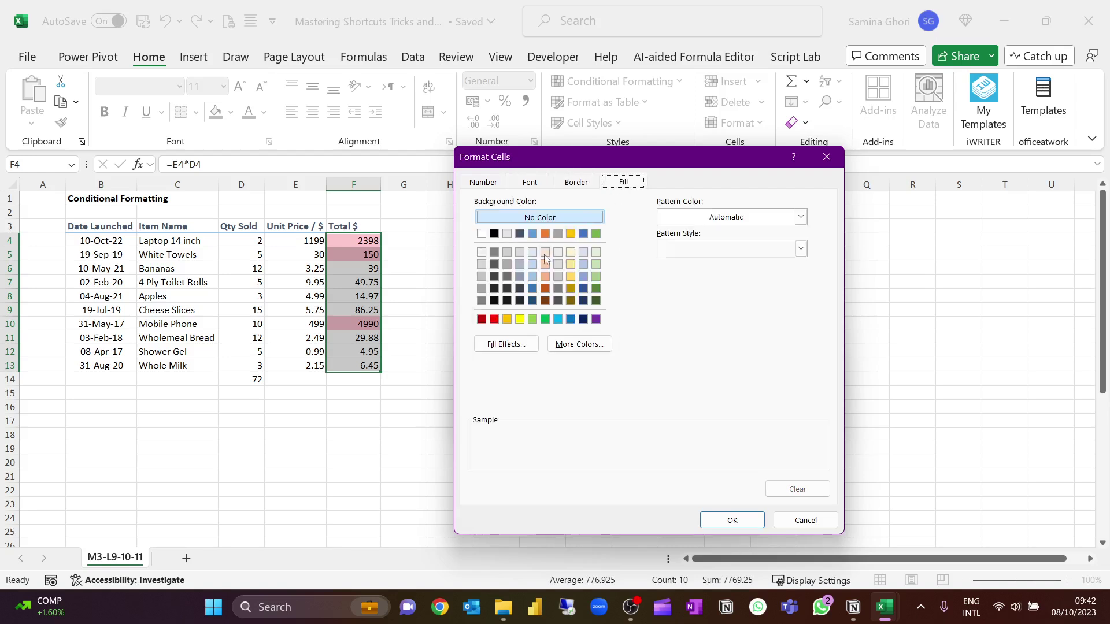
click(544, 264)
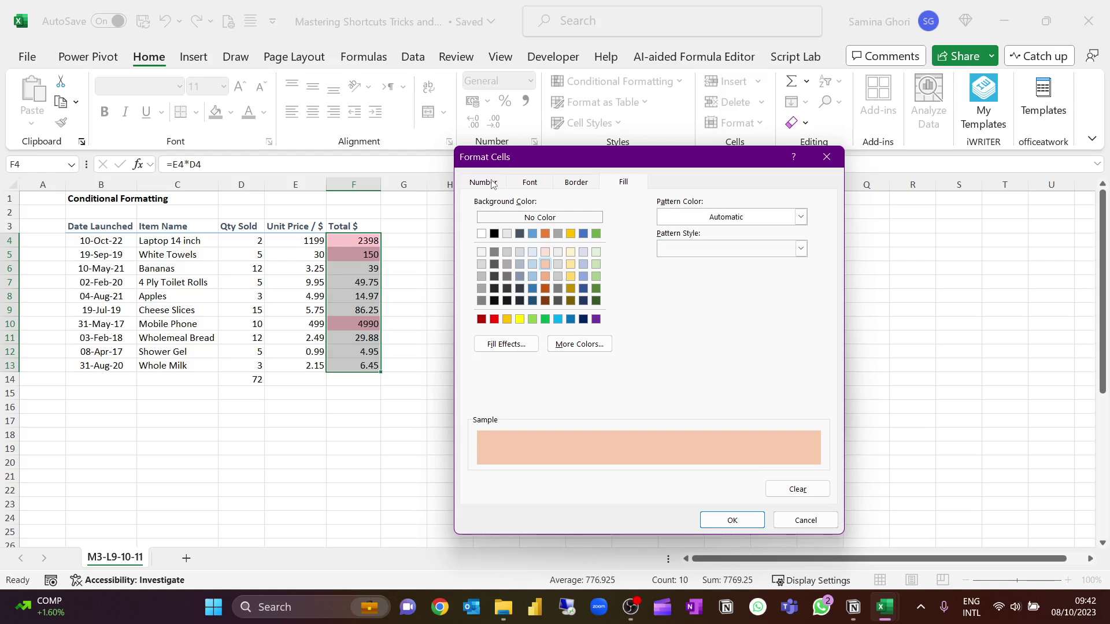
click(732, 520)
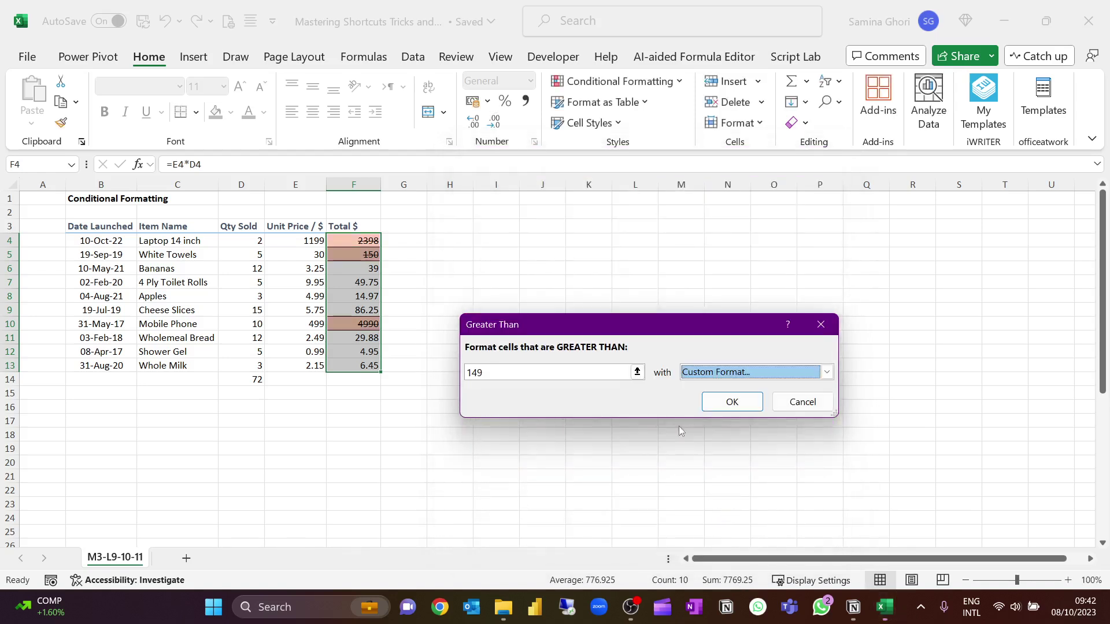
click(720, 408)
click(475, 282)
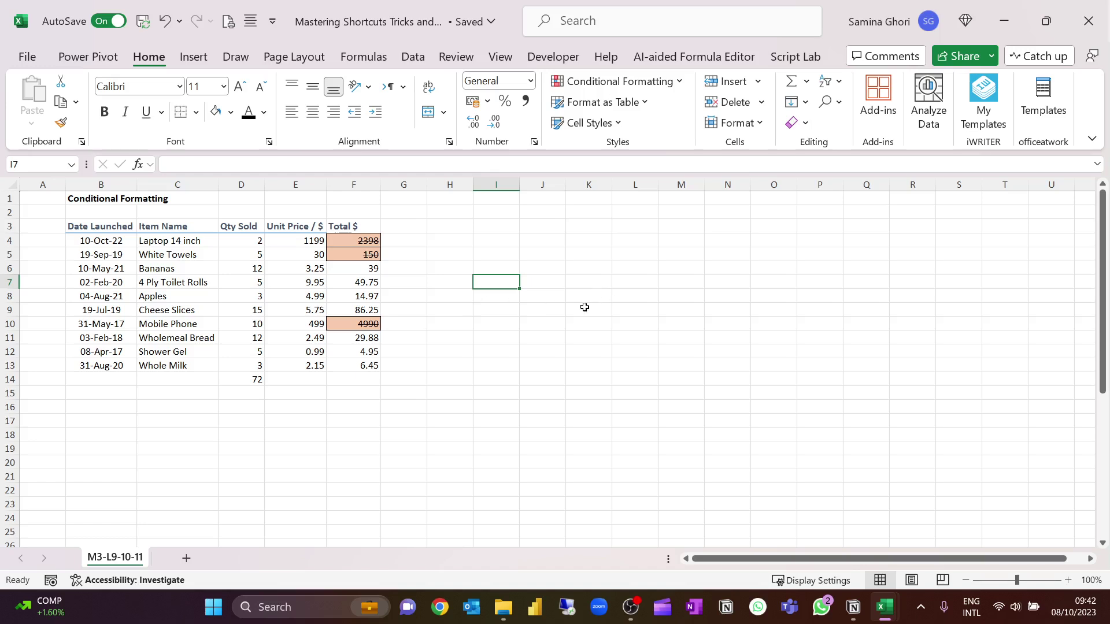
Undo the Greater Than conditional formatting on the Total $ values and deselect the range.
key(ctrl+z)
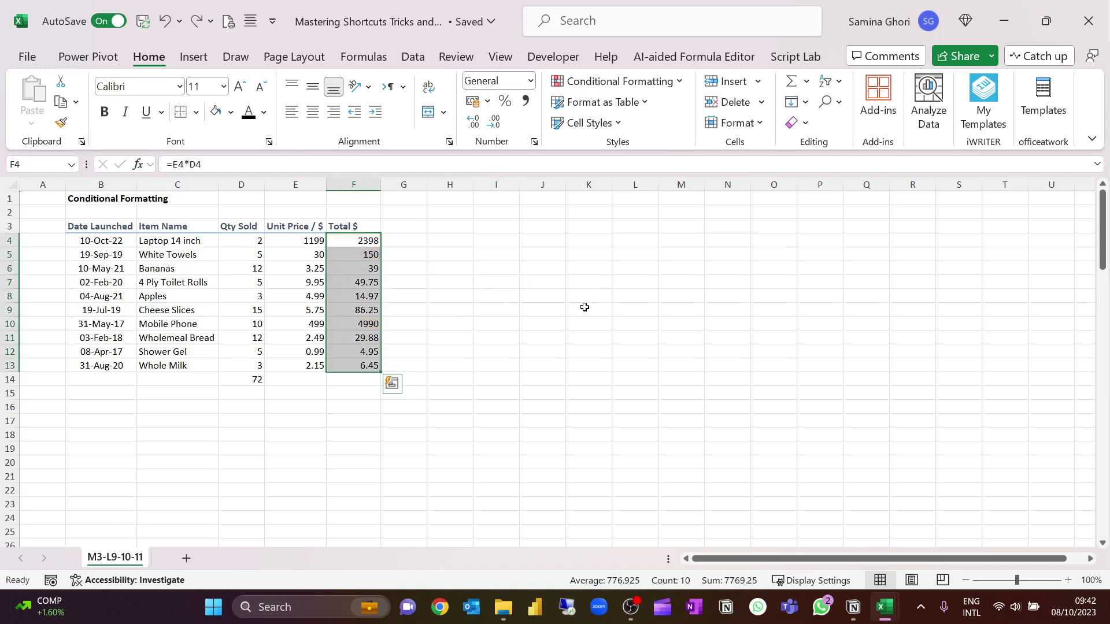
click(420, 267)
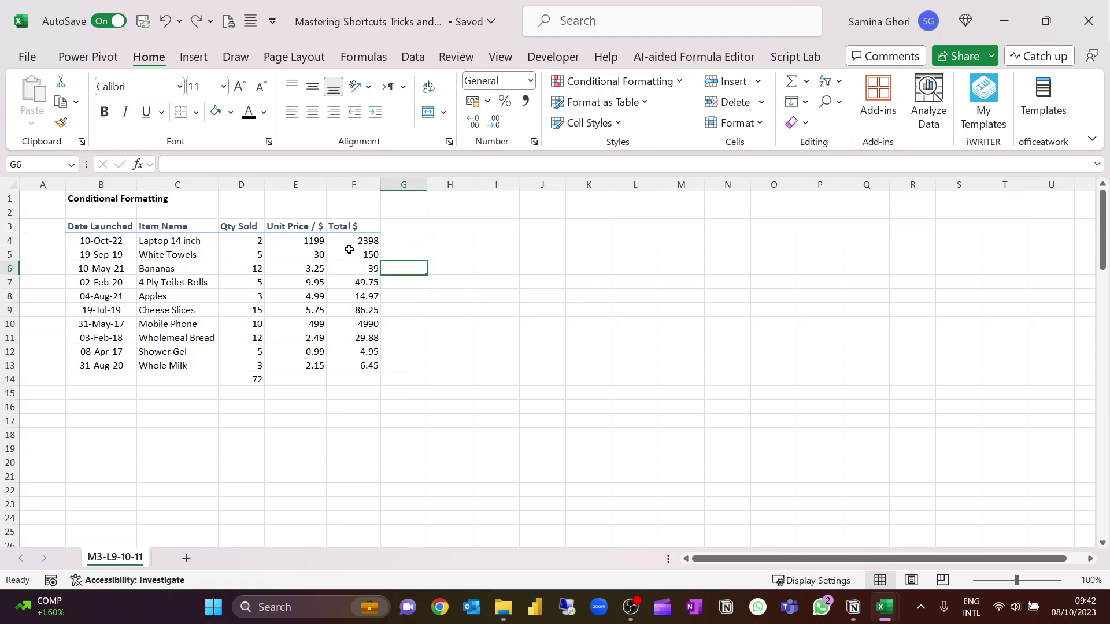
Examine the Top/Bottom, Color Scales, Icon Sets, Data Bars and Highlight Cells conditional formatting options for the Total $ values in F4:F13.
drag(352, 240, 370, 364)
click(674, 82)
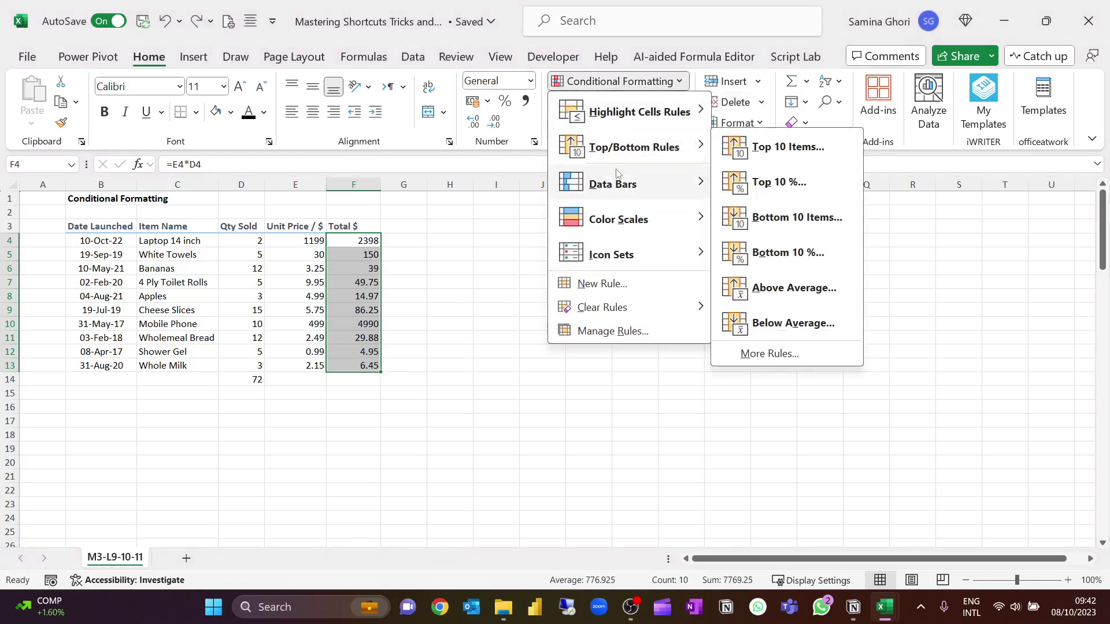
mouse_move(637, 220)
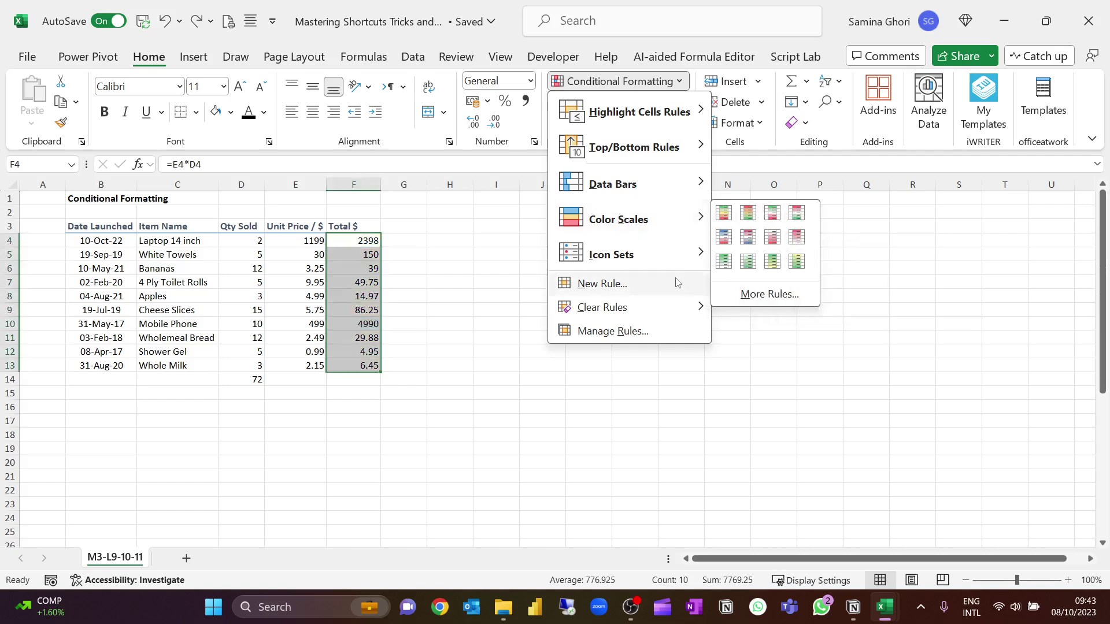
mouse_move(688, 263)
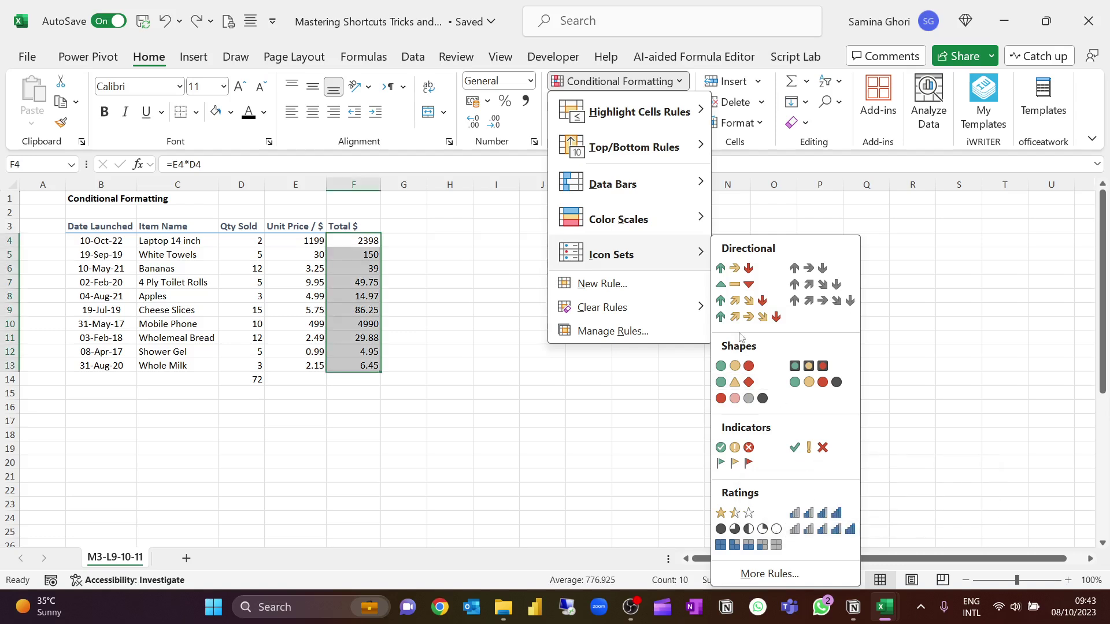
mouse_move(659, 185)
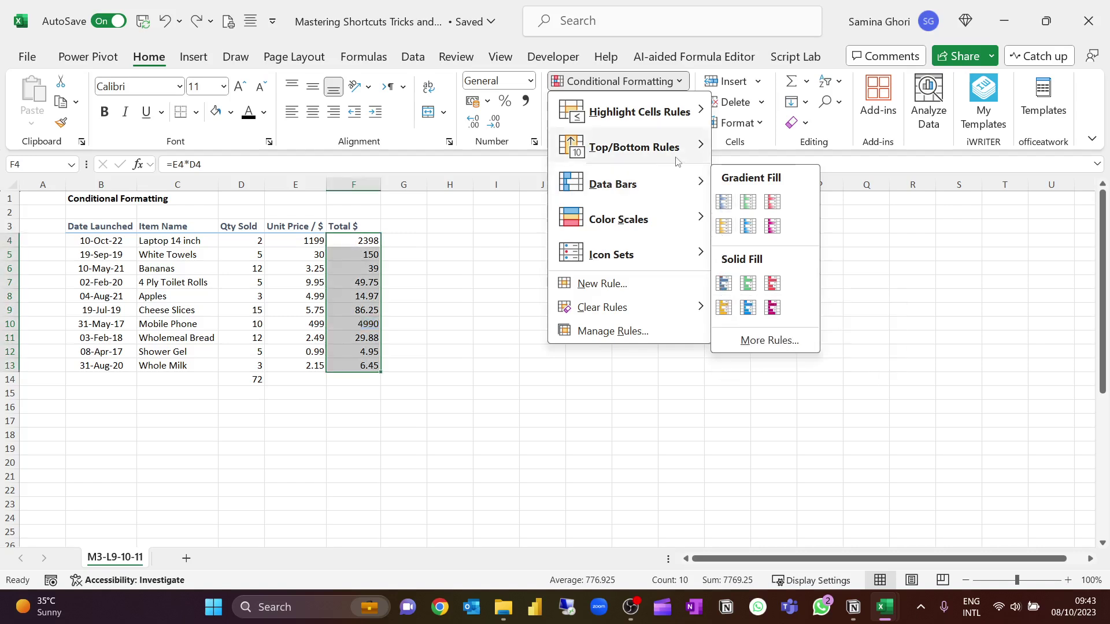
mouse_move(664, 157)
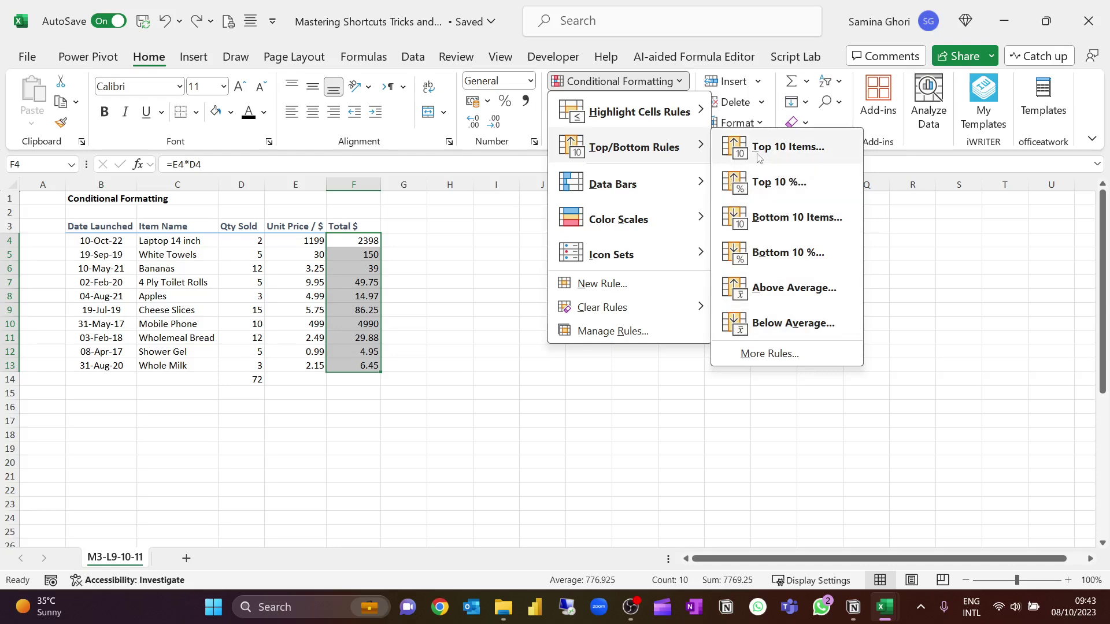
mouse_move(675, 123)
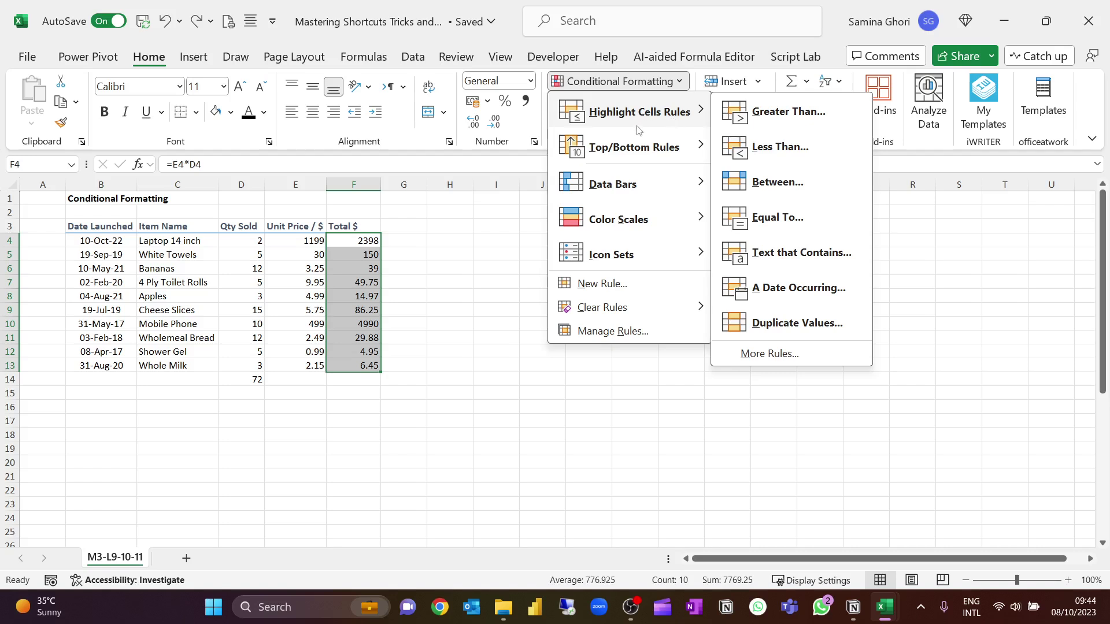
click(420, 251)
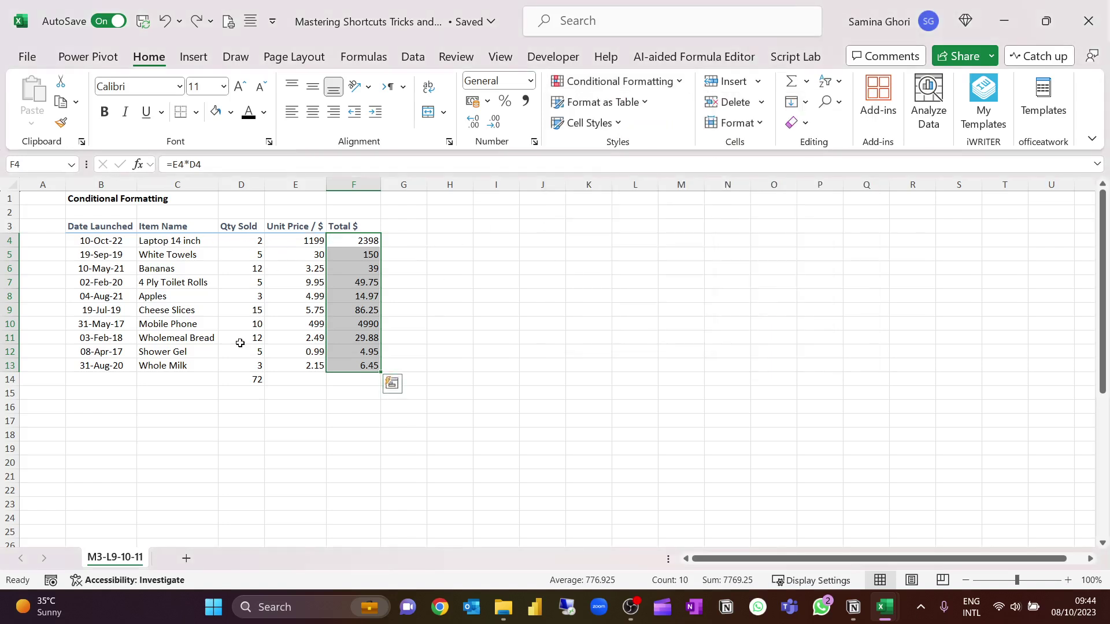
click(420, 267)
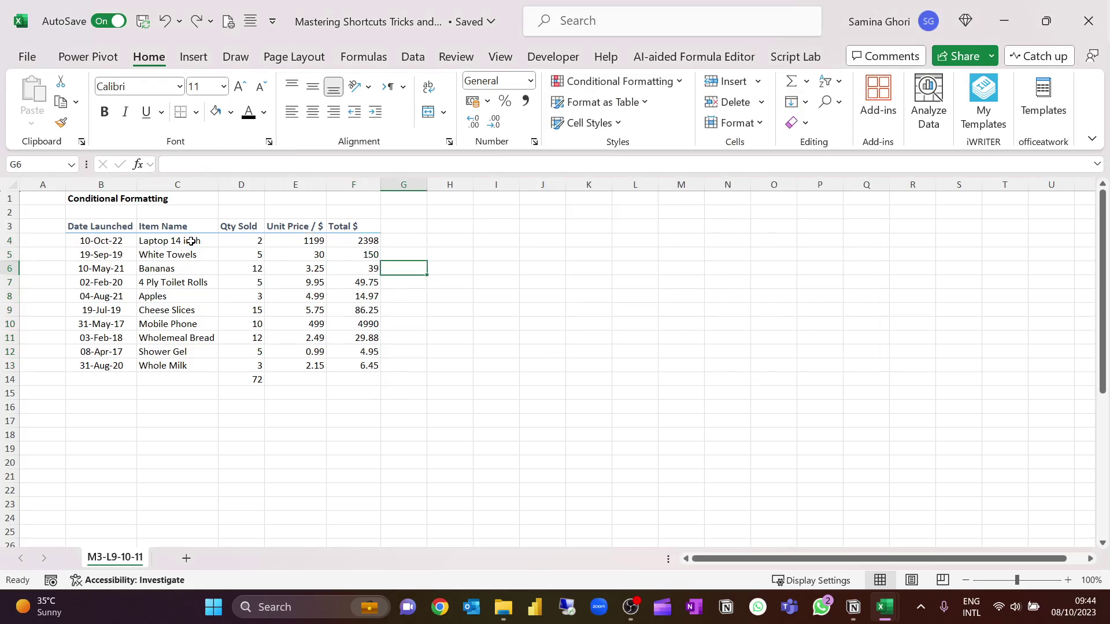
Highlight the item names in C4:C13 that contain the text "a" using Light Red Fill with Dark Red Text.
drag(193, 240, 187, 364)
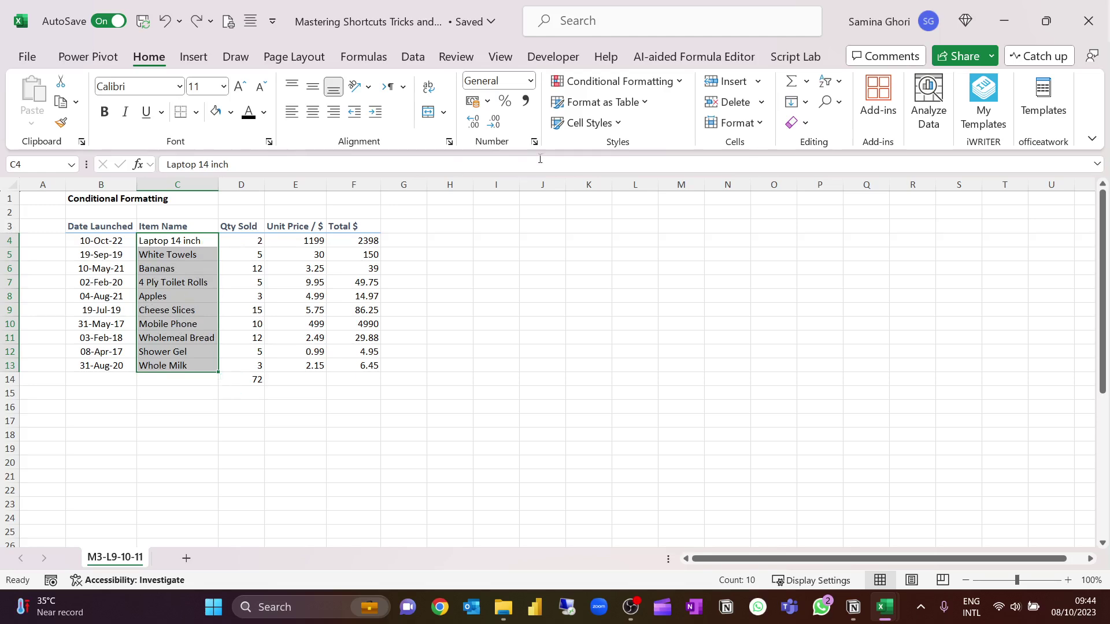
click(676, 85)
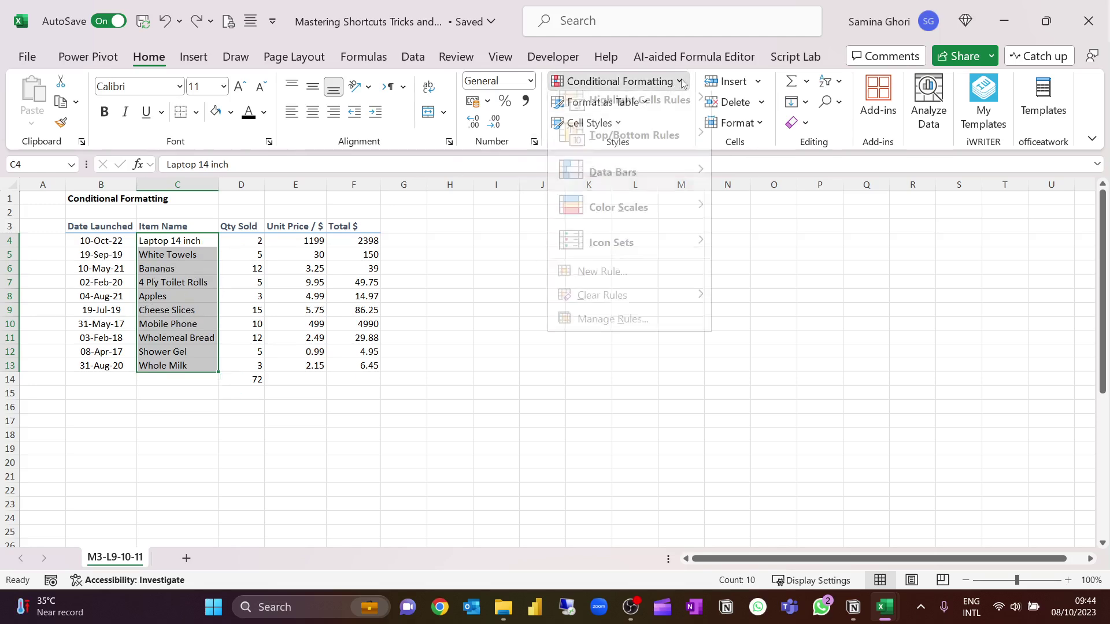
mouse_move(630, 117)
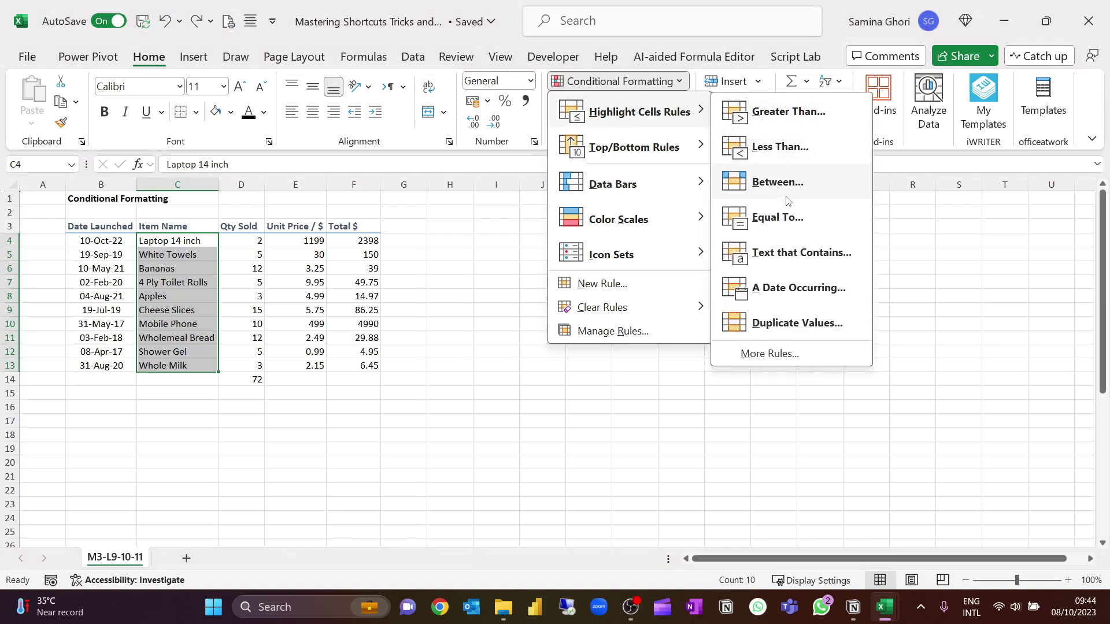
click(761, 256)
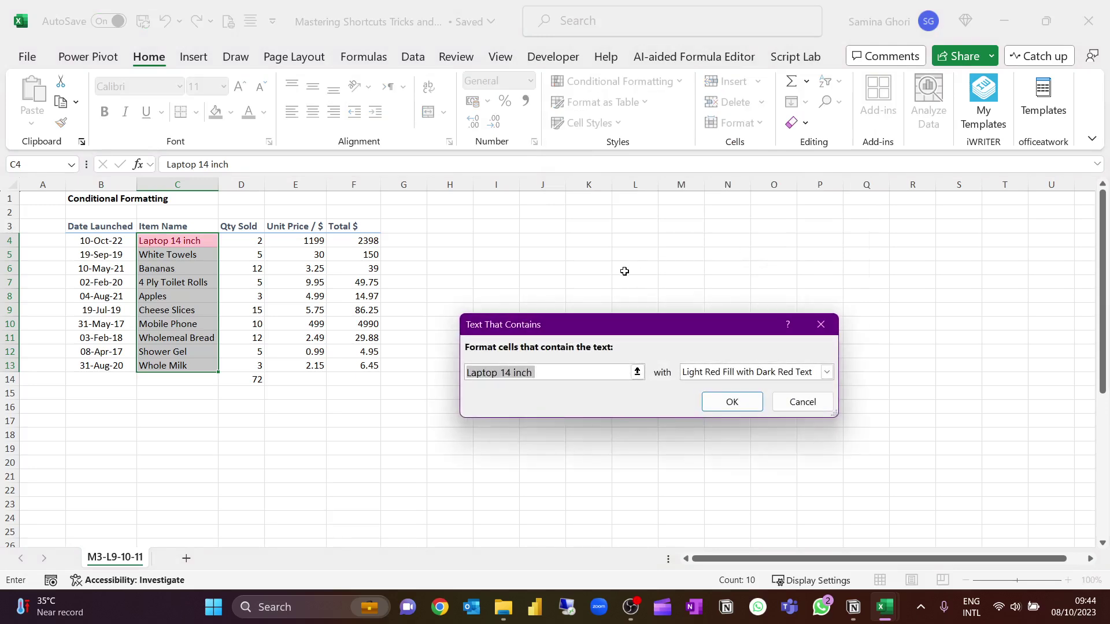
text(a)
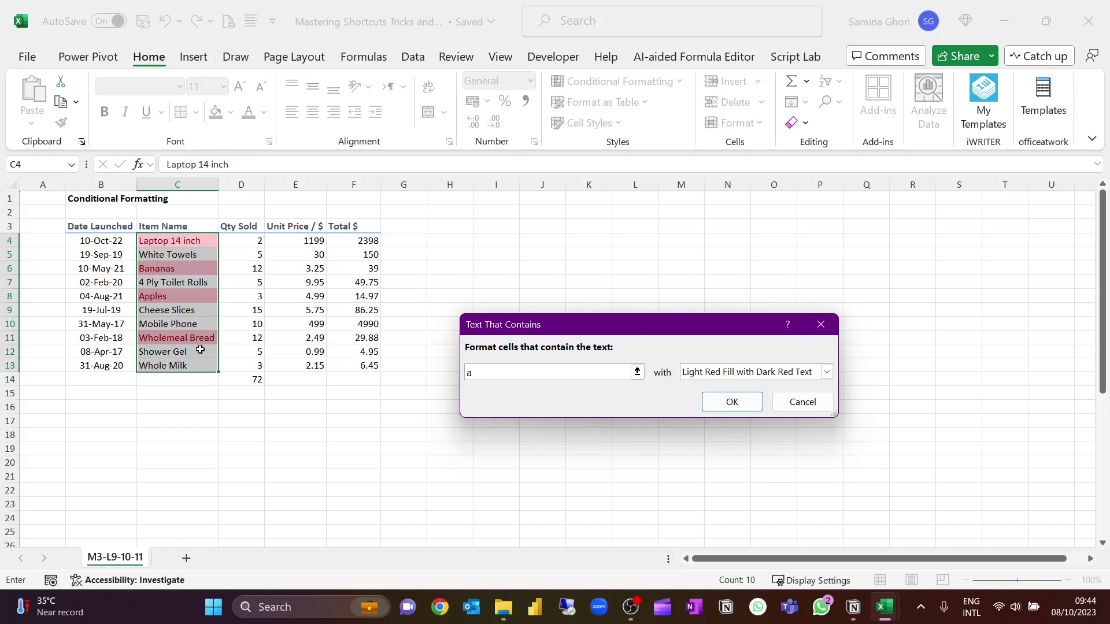
click(744, 412)
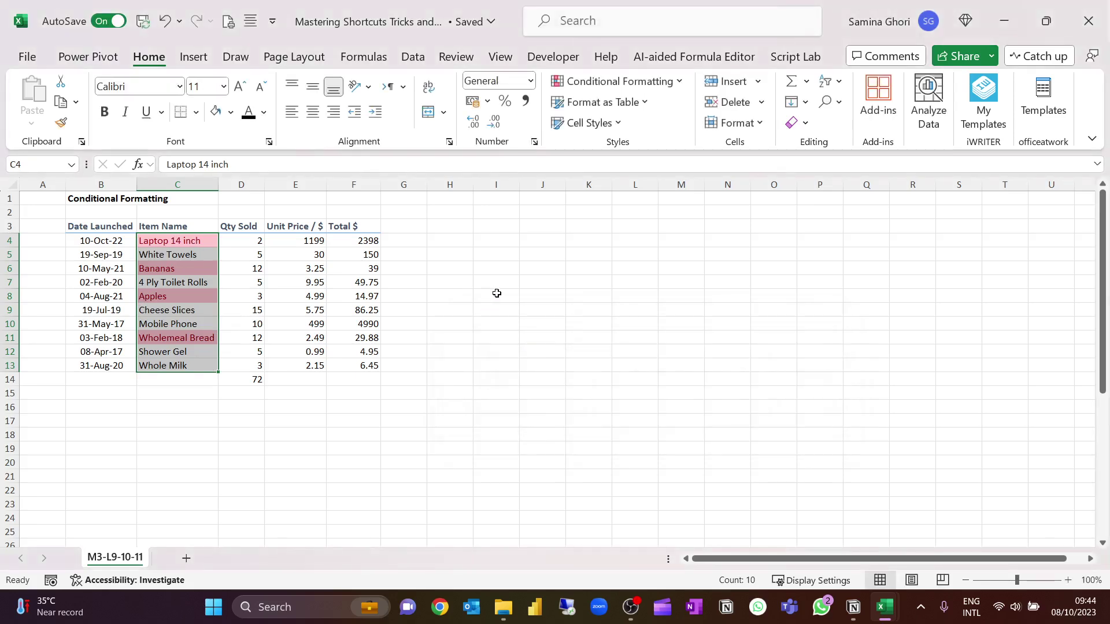
click(488, 292)
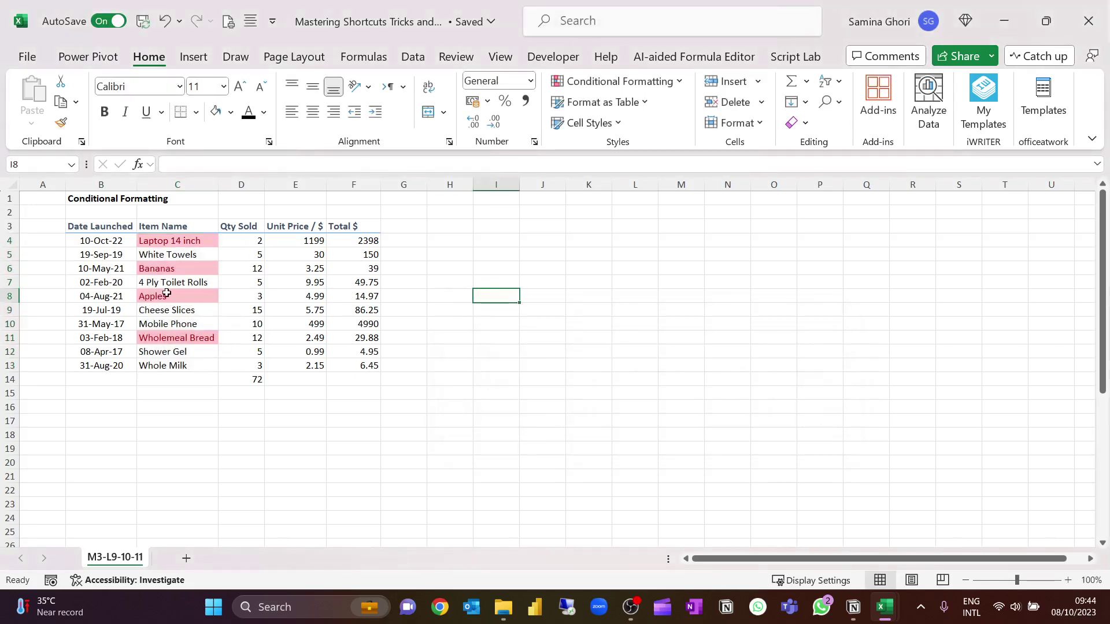
Enter "aa" in cell C14, directly below the last item name, to test the text rule.
click(182, 380)
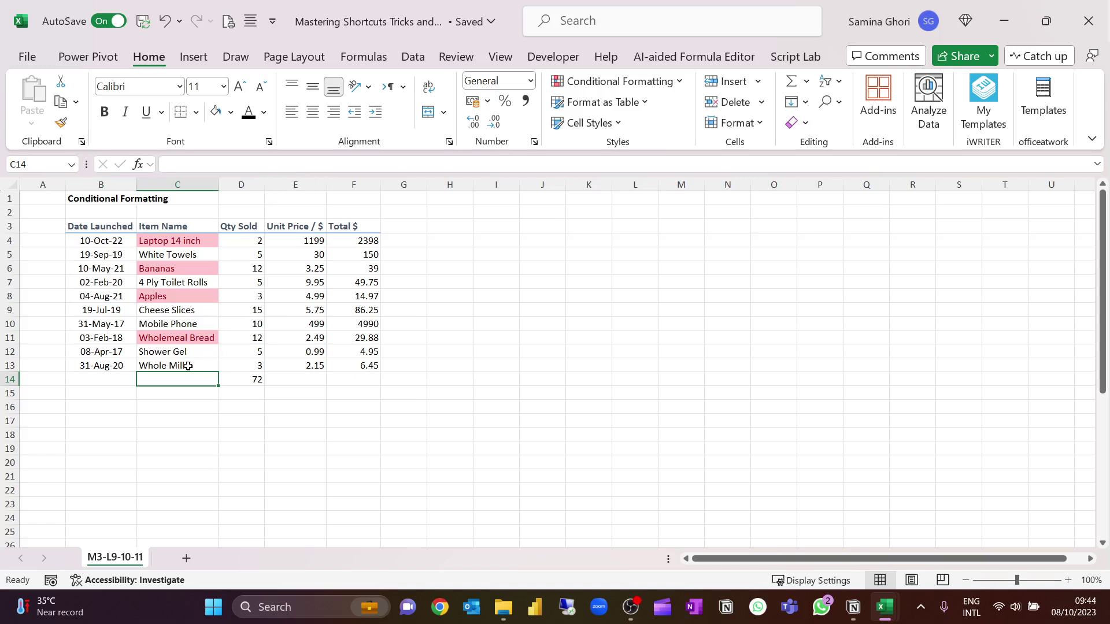
text(aa)
key(Return)
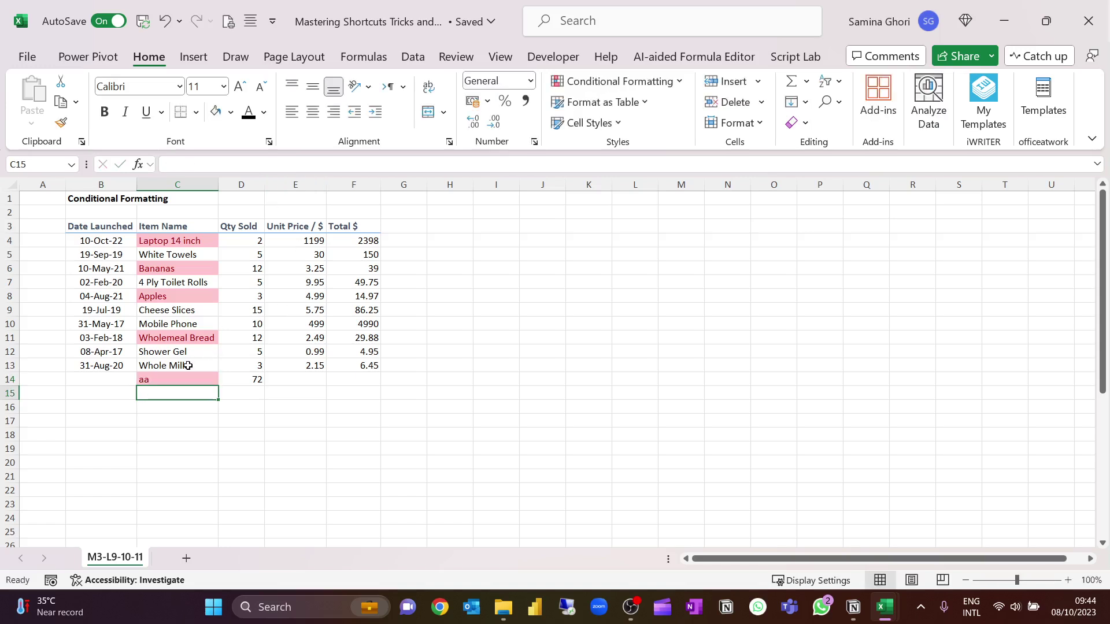
Enter "aa" in cell C15 as a second test of the text rule, and undo the test entries in C14 and C15.
text(aa)
key(Return)
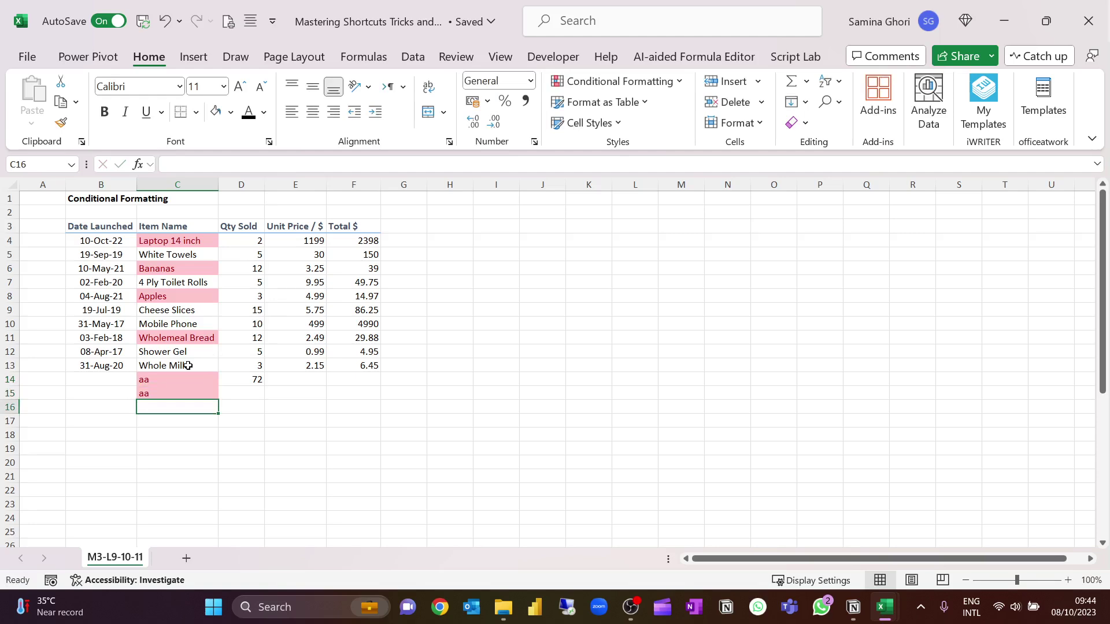
key(ctrl+z)
key(ctrl+z)
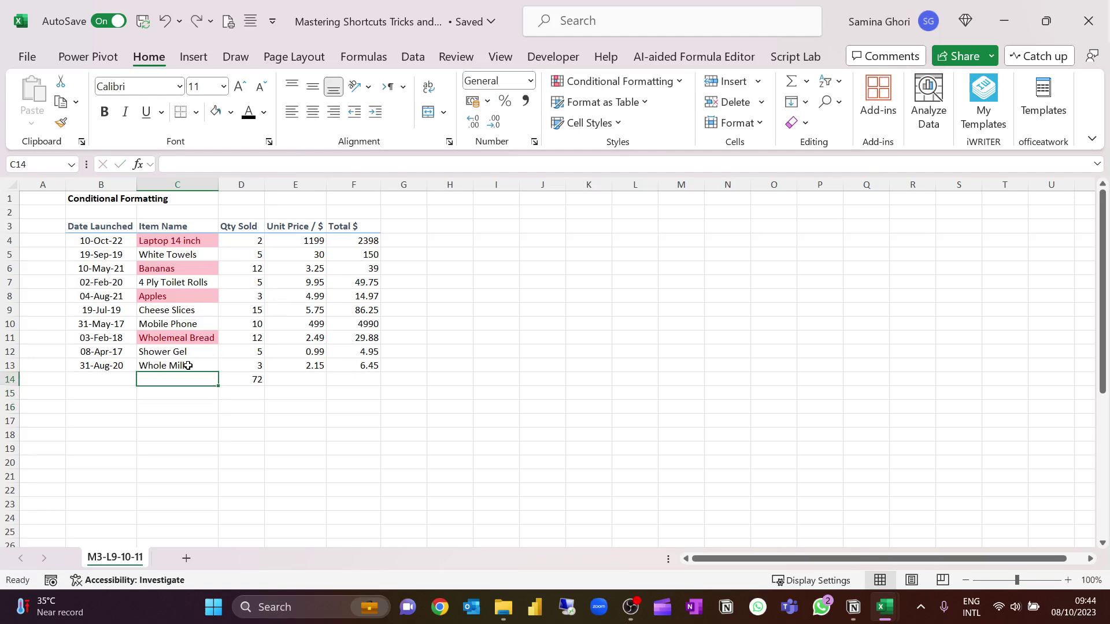
Highlight the launch dates in B4:B13 that are greater than 09-Oct-22 using Light Red Fill with Dark Red Text.
drag(100, 244, 93, 367)
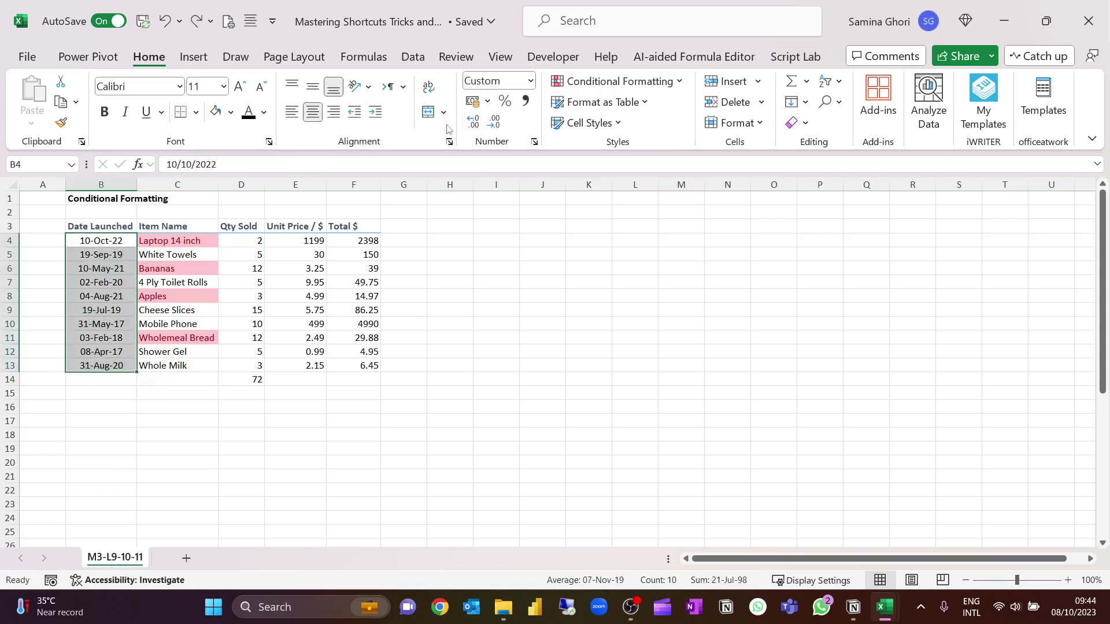
click(679, 83)
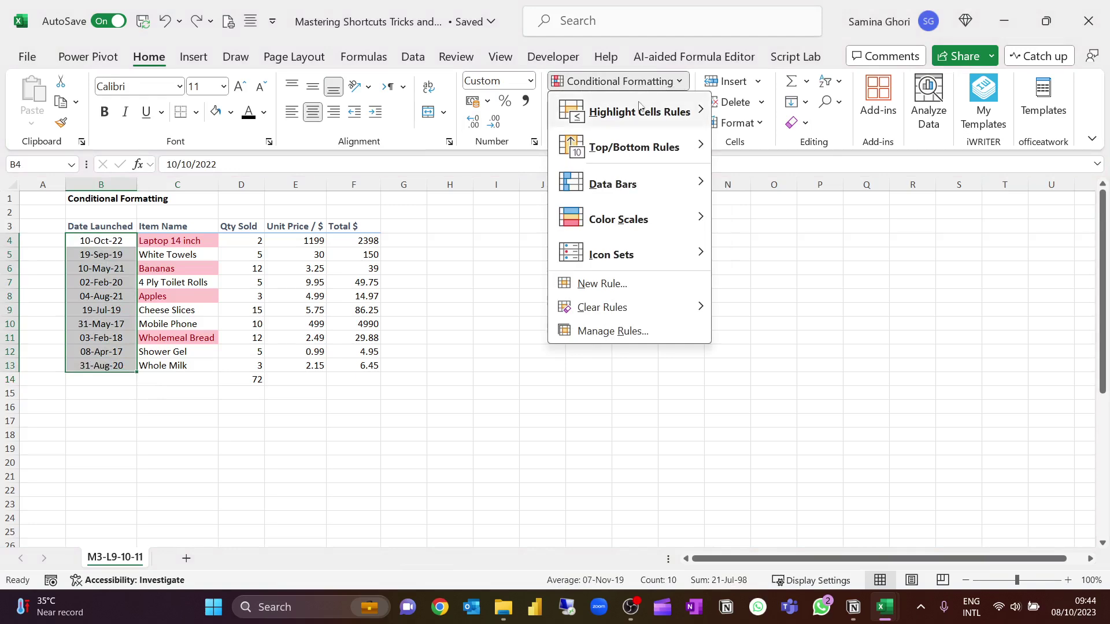
mouse_move(639, 106)
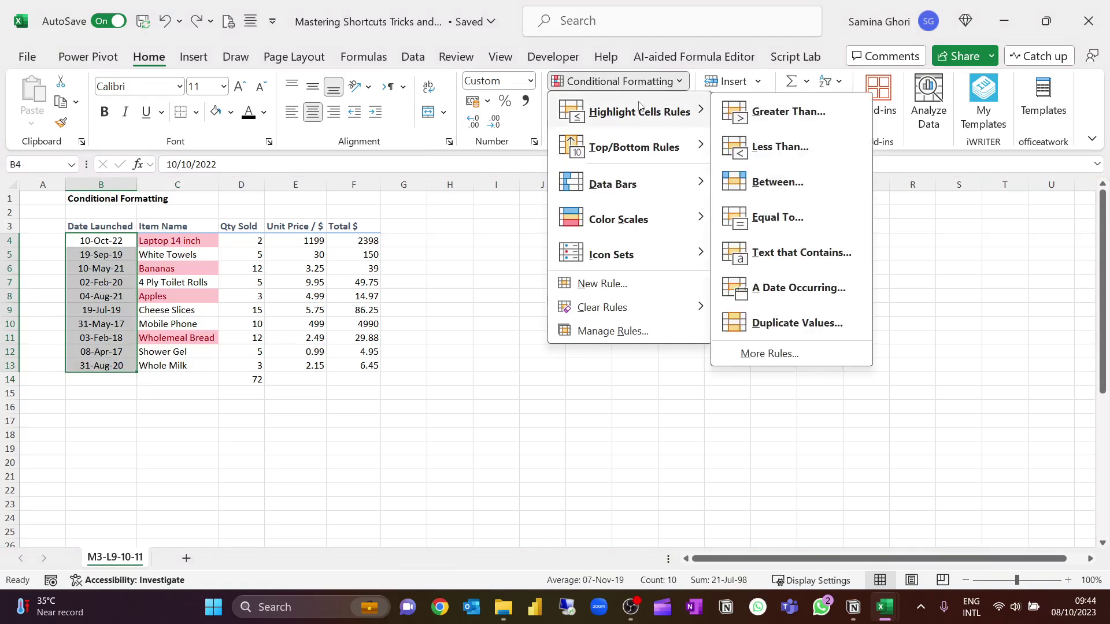
click(791, 112)
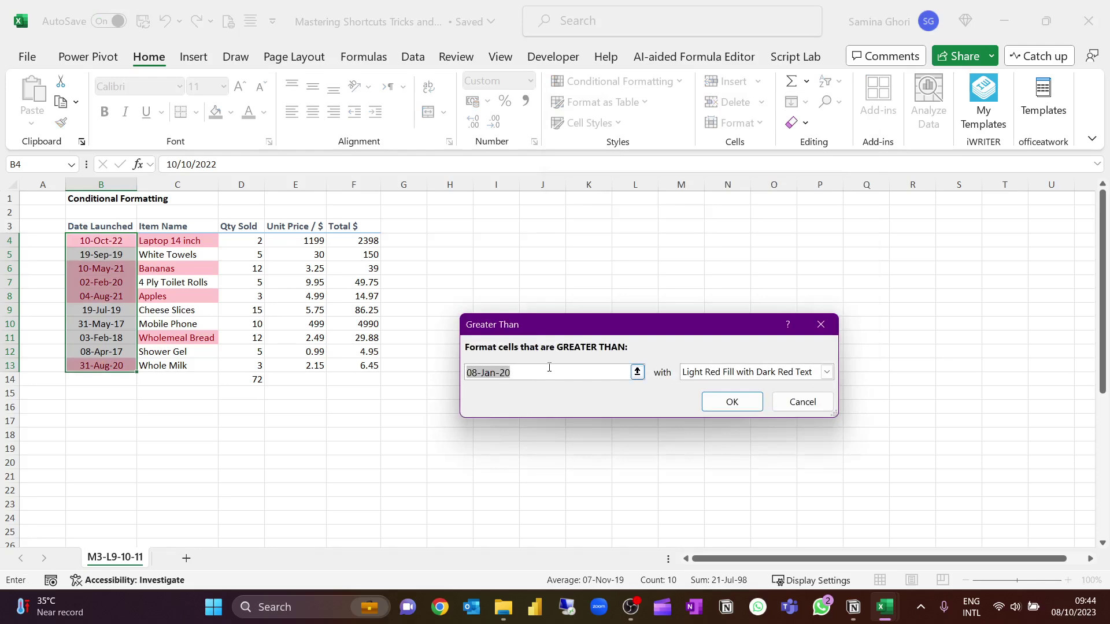
text(09)
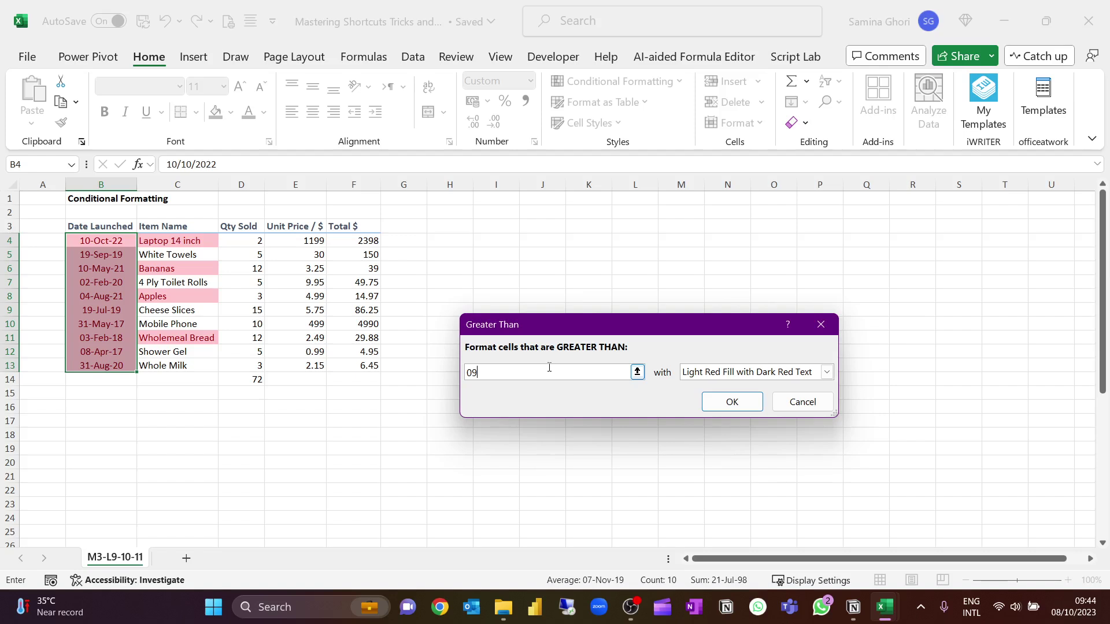
text(-)
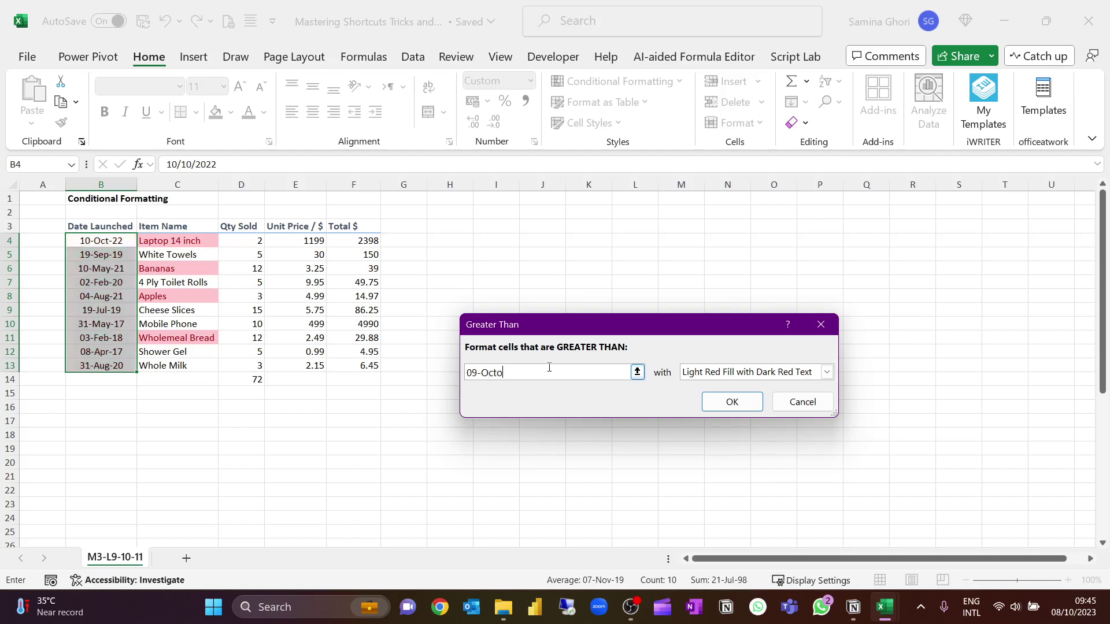
text(Oct-22)
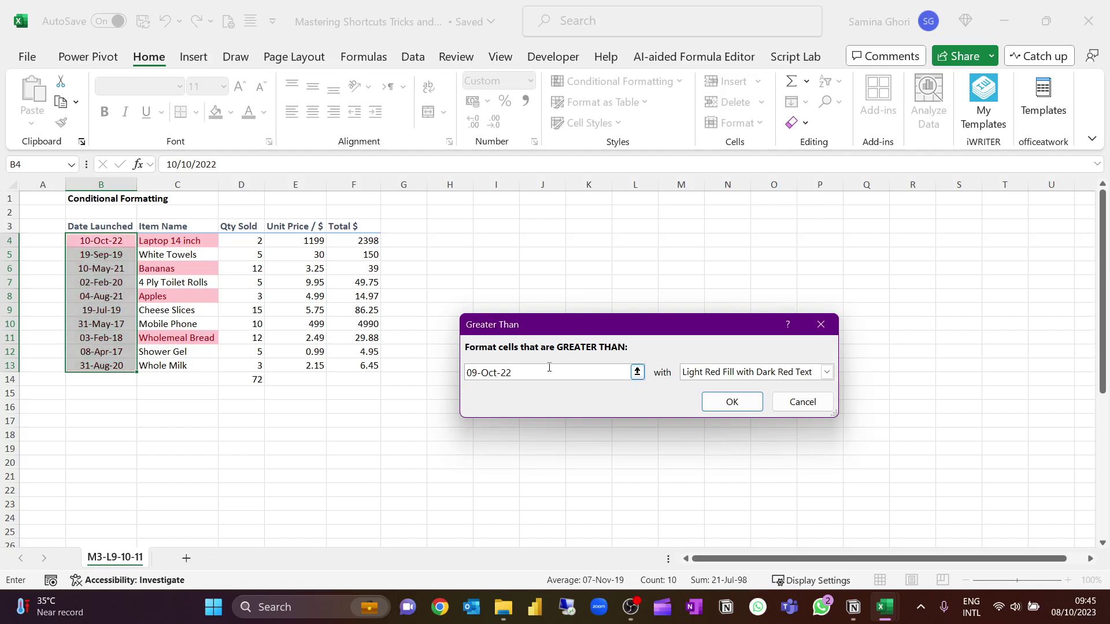
click(731, 403)
click(353, 254)
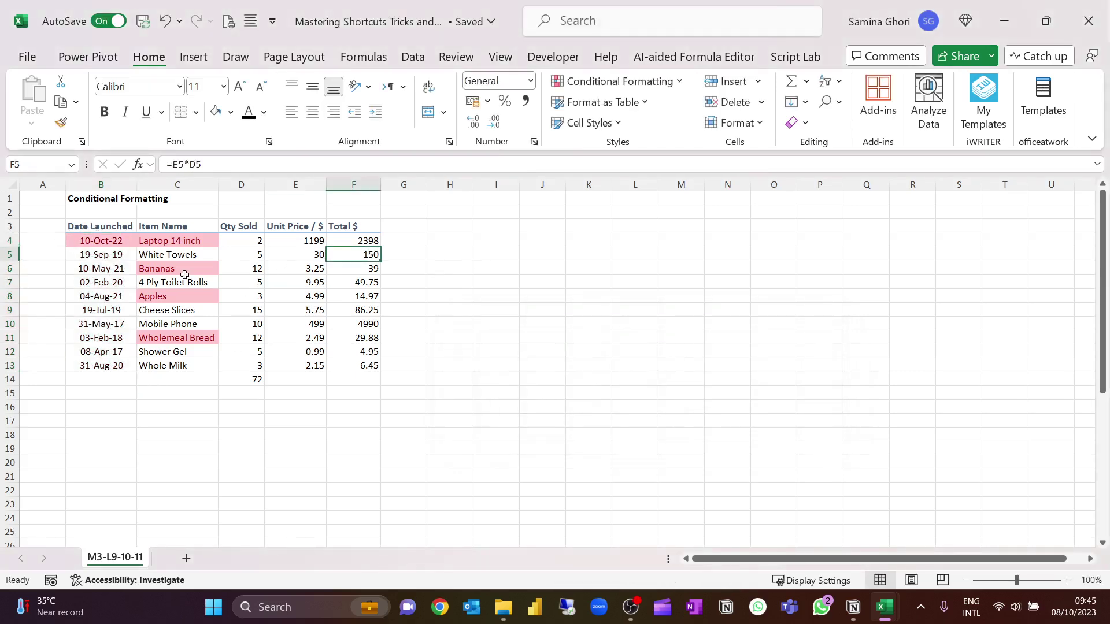
key(Up)
key(Left)
key(F2)
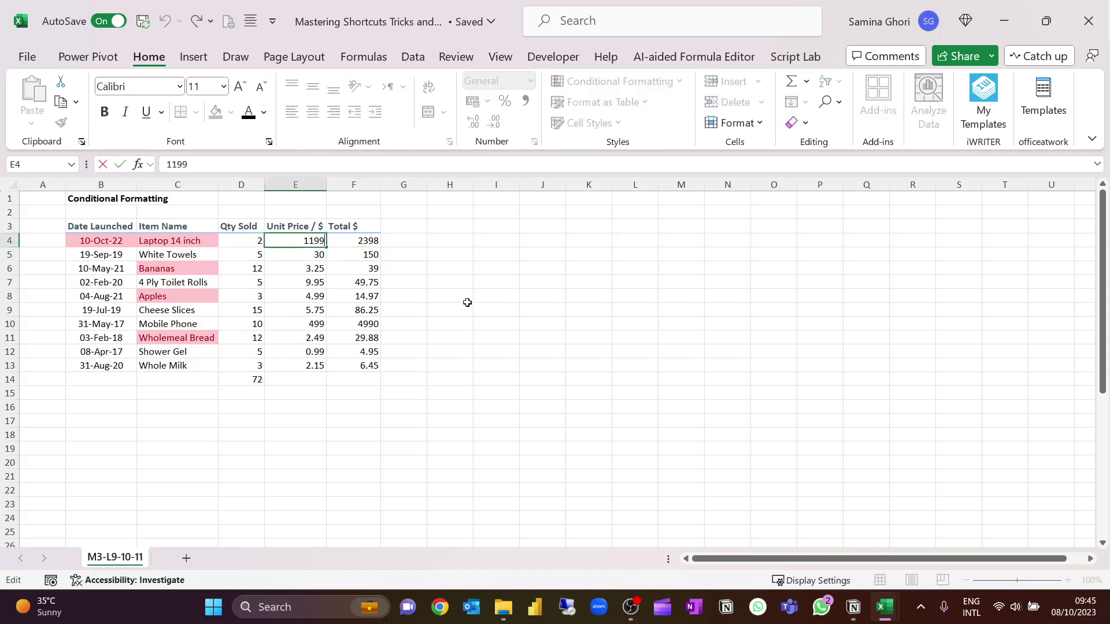
click(507, 285)
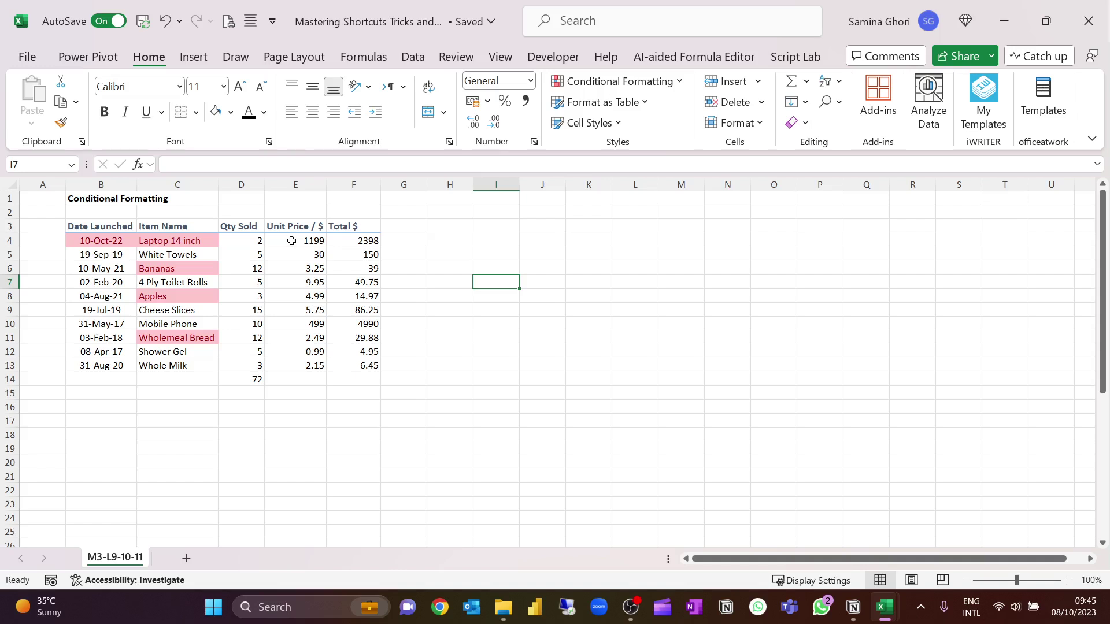
Create a formatting rule for the unit prices in E4:E13 that formats only cells with a value between 10 and 30.
drag(292, 241, 289, 365)
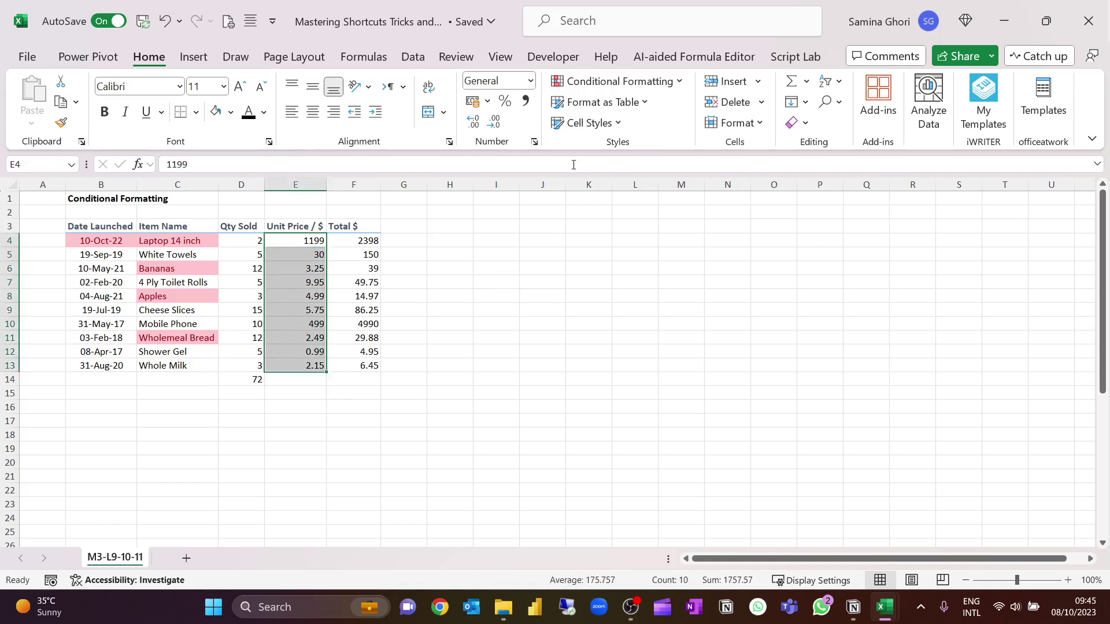
click(679, 82)
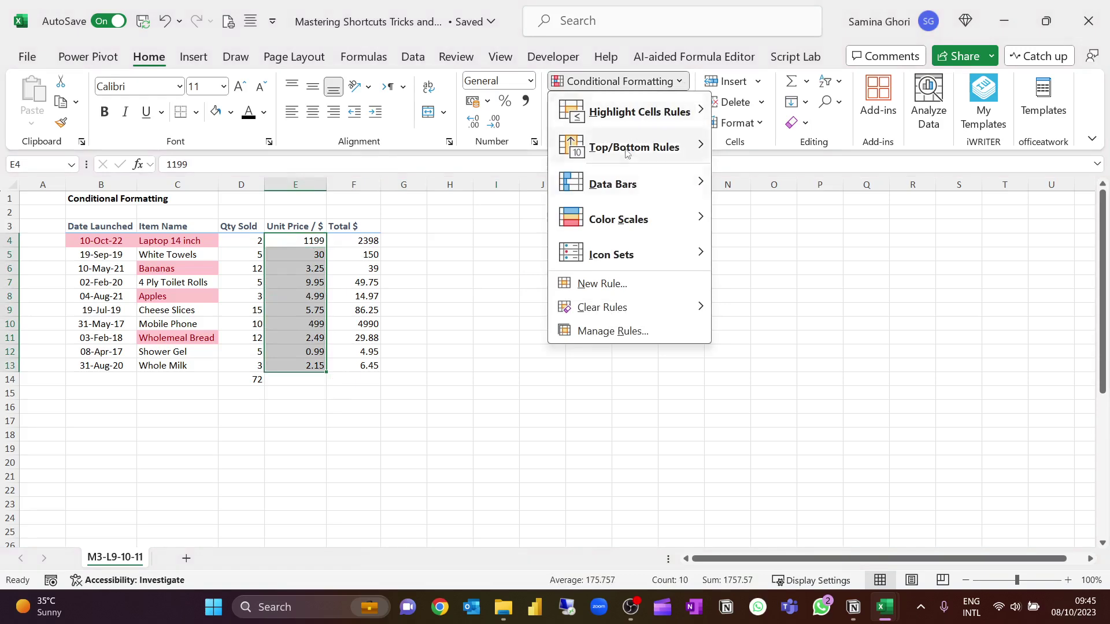
click(619, 285)
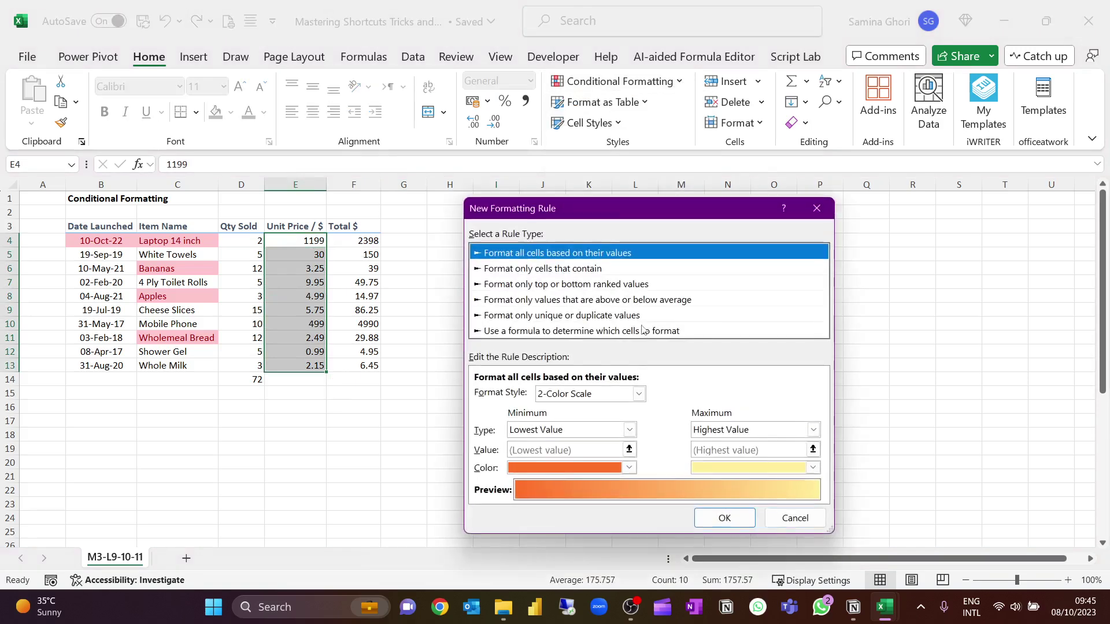
drag(621, 145, 591, 90)
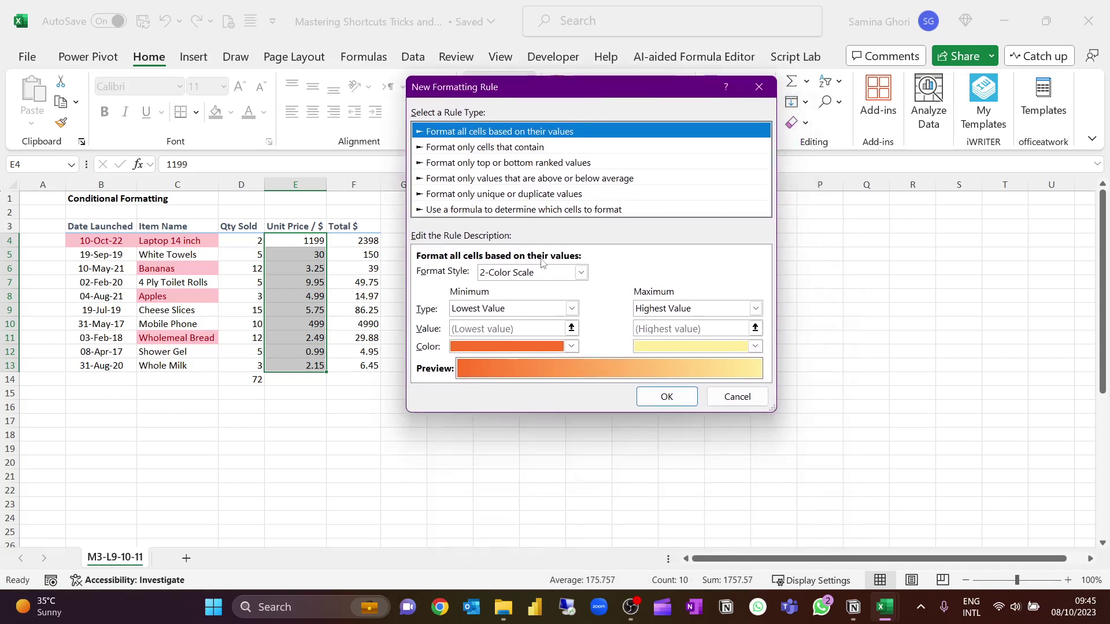
click(493, 148)
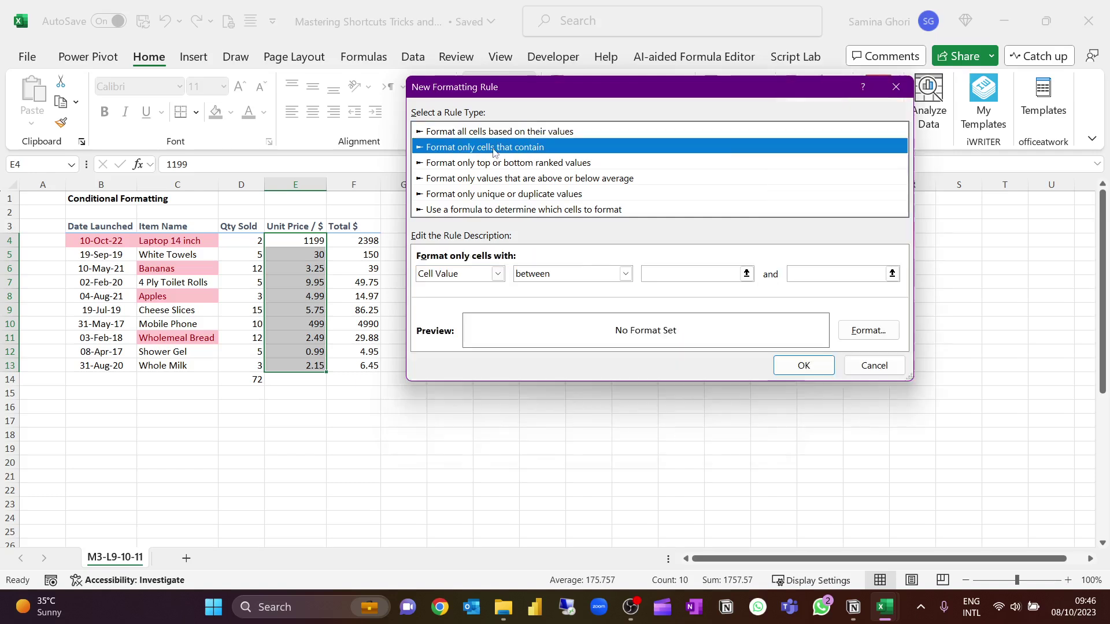
click(699, 280)
click(625, 276)
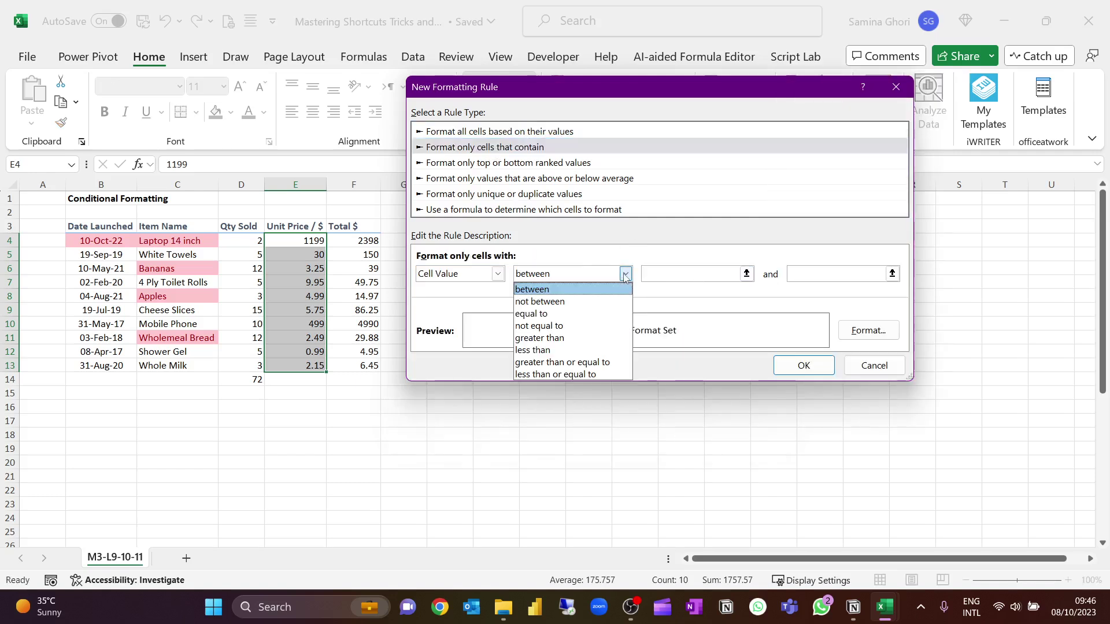
click(687, 276)
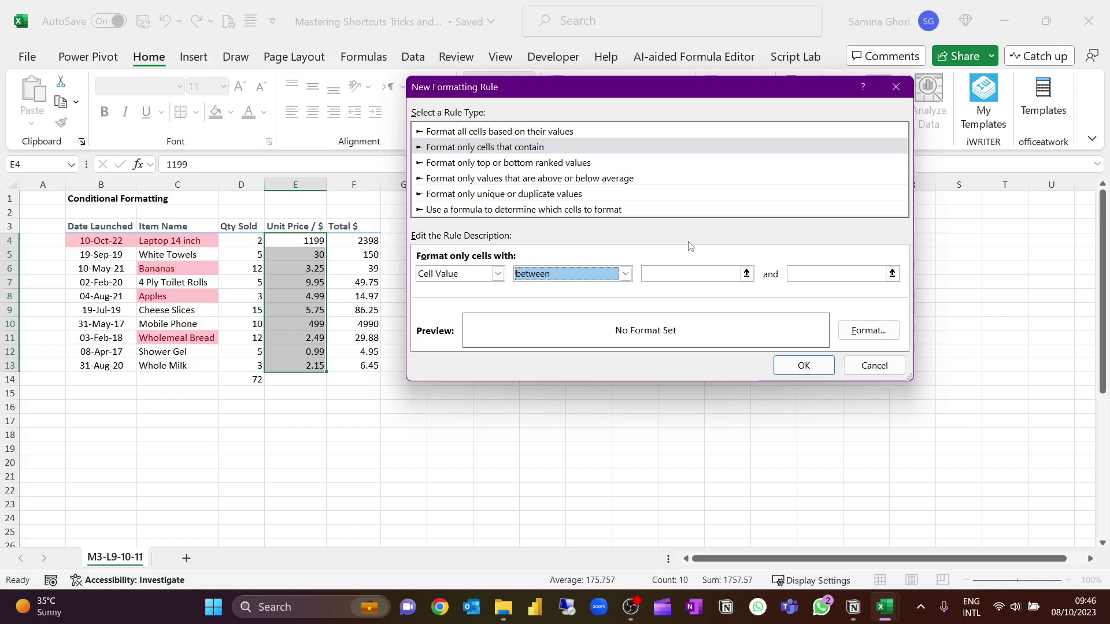
click(683, 276)
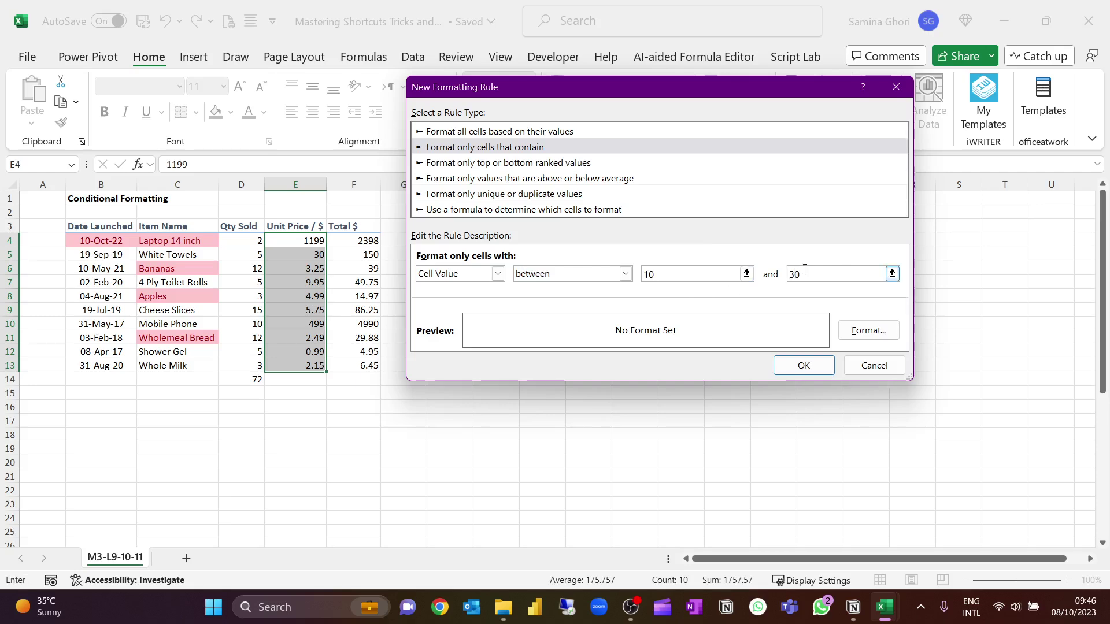
text(30)
Give the unit price rule a yellow background fill and apply it.
click(869, 330)
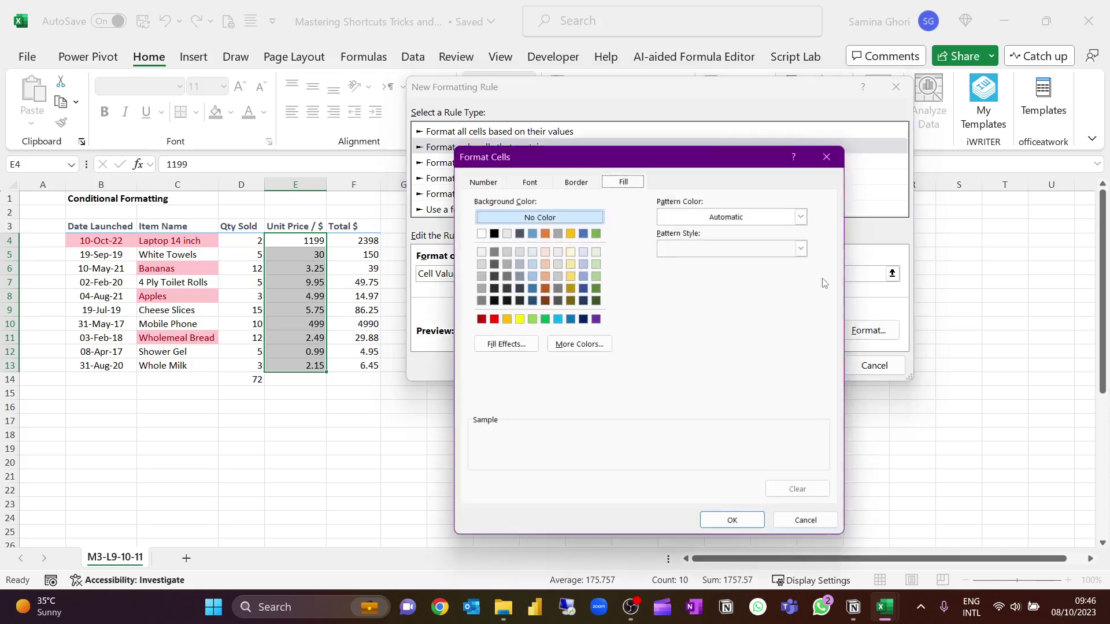
click(519, 319)
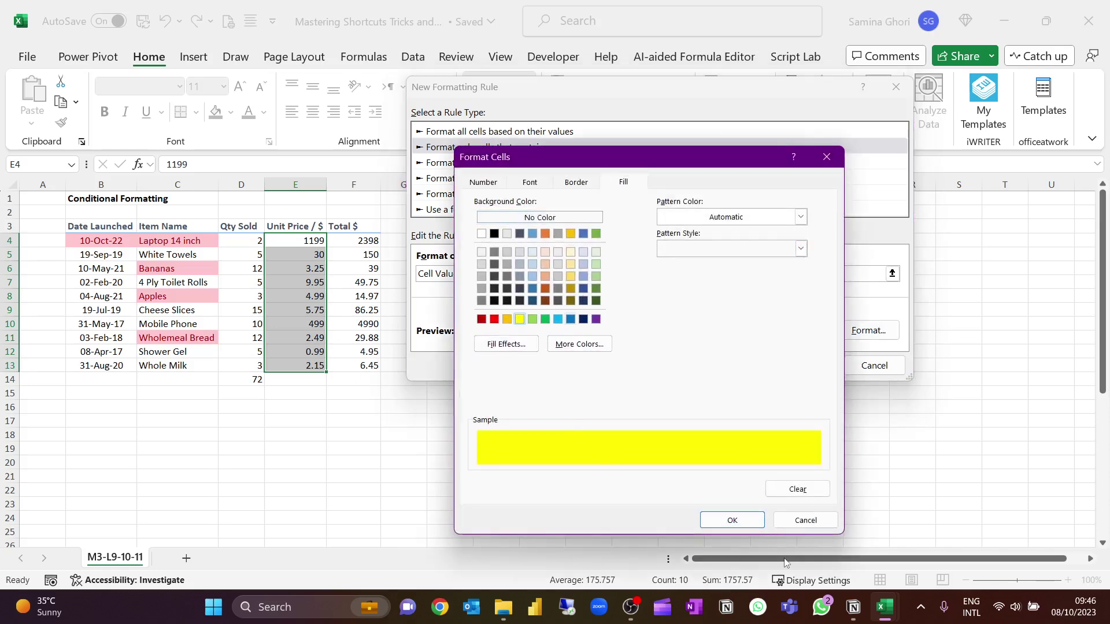
click(731, 520)
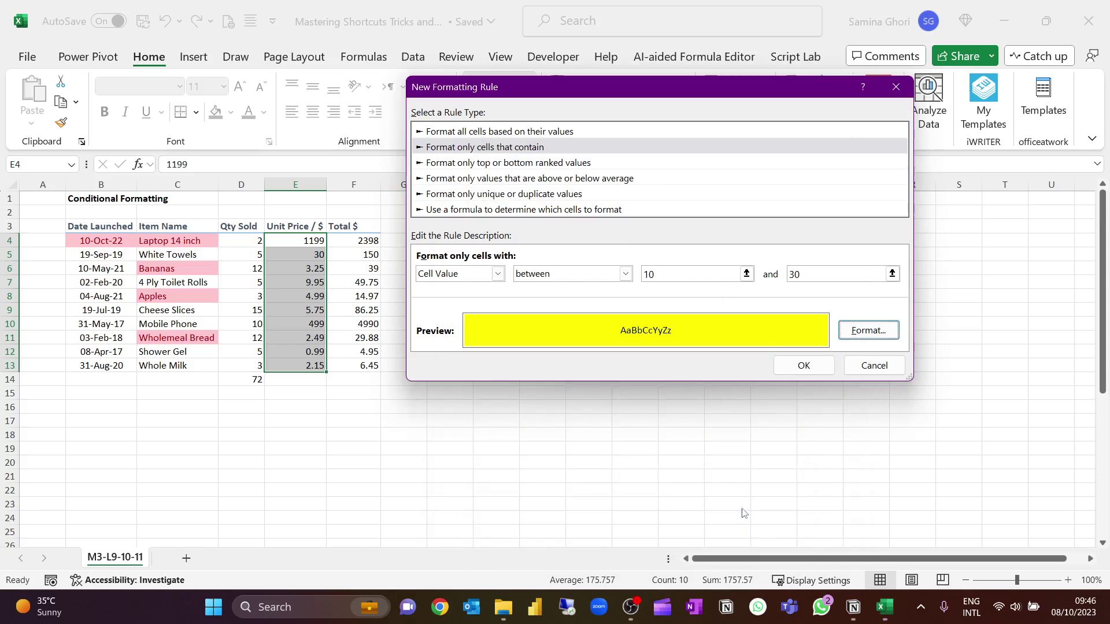
click(802, 365)
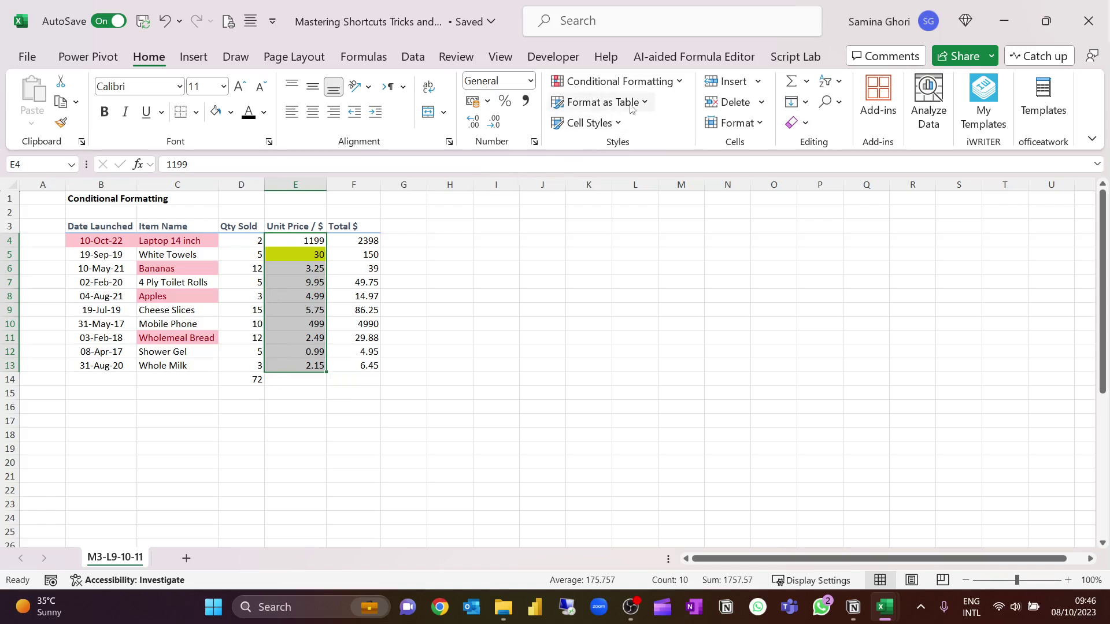
Examine the cell content, top or bottom ranked, above or below average, and formula rule types for a new formatting rule on E4:E13.
click(681, 86)
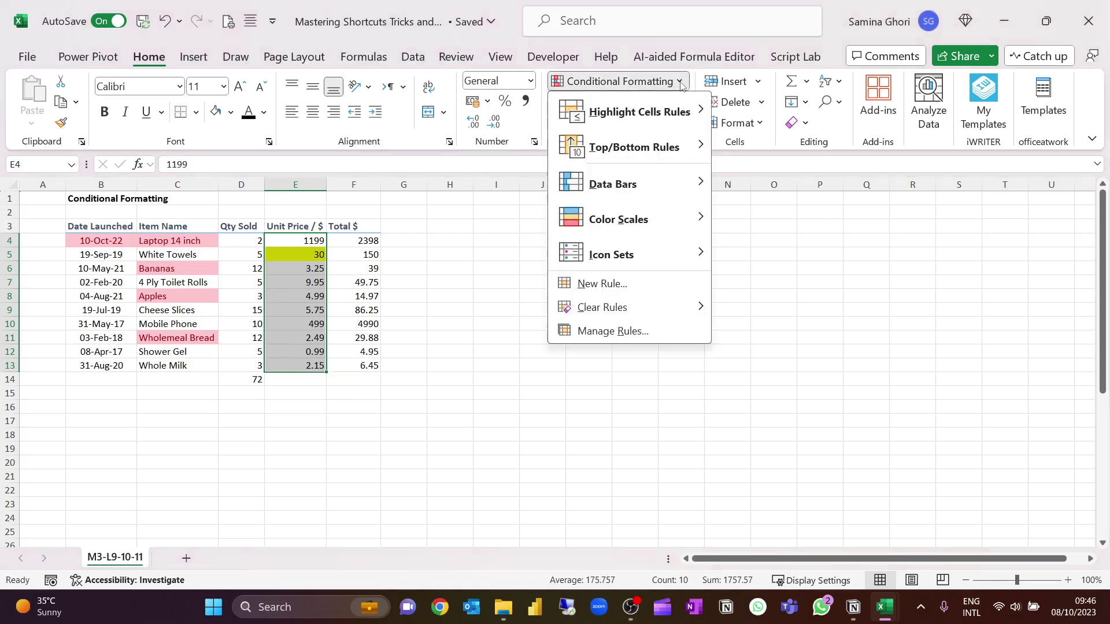
click(601, 282)
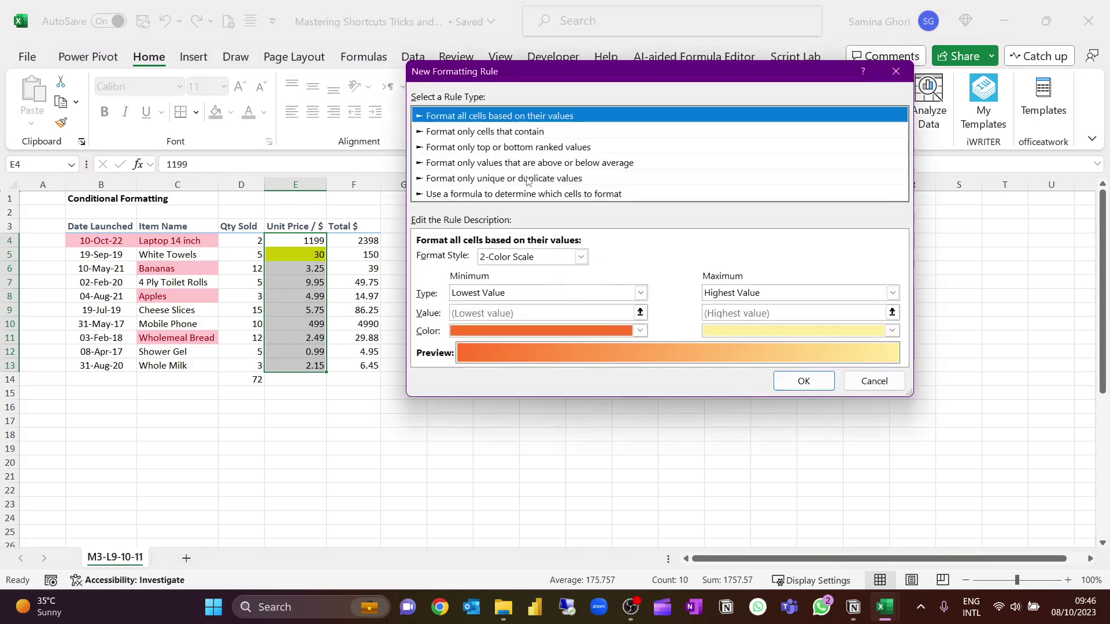
click(519, 132)
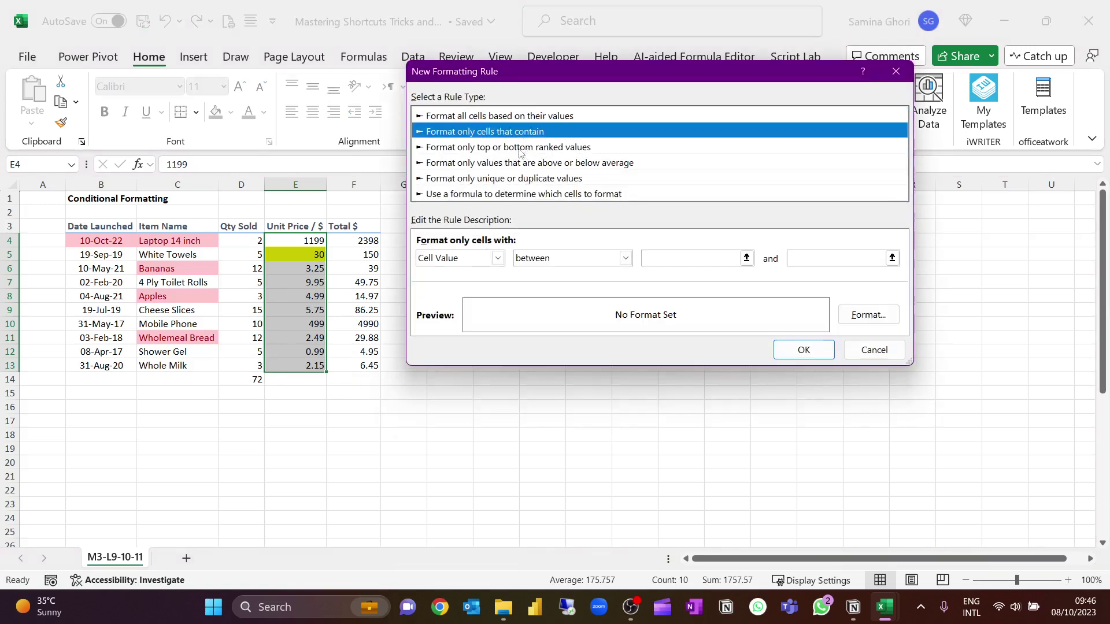
click(517, 149)
click(520, 165)
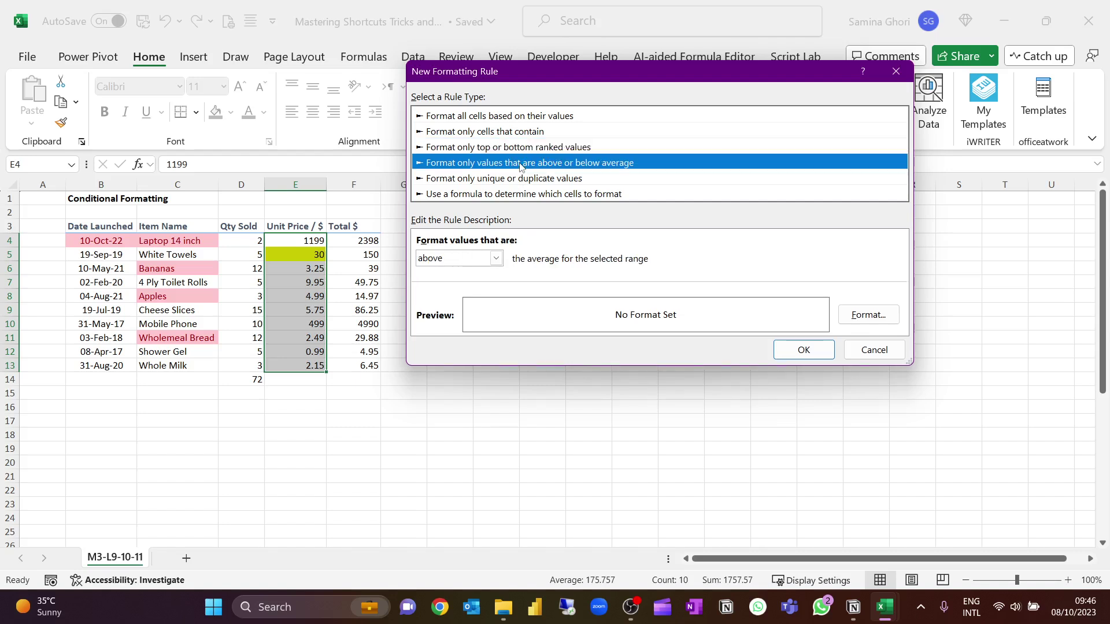
click(512, 196)
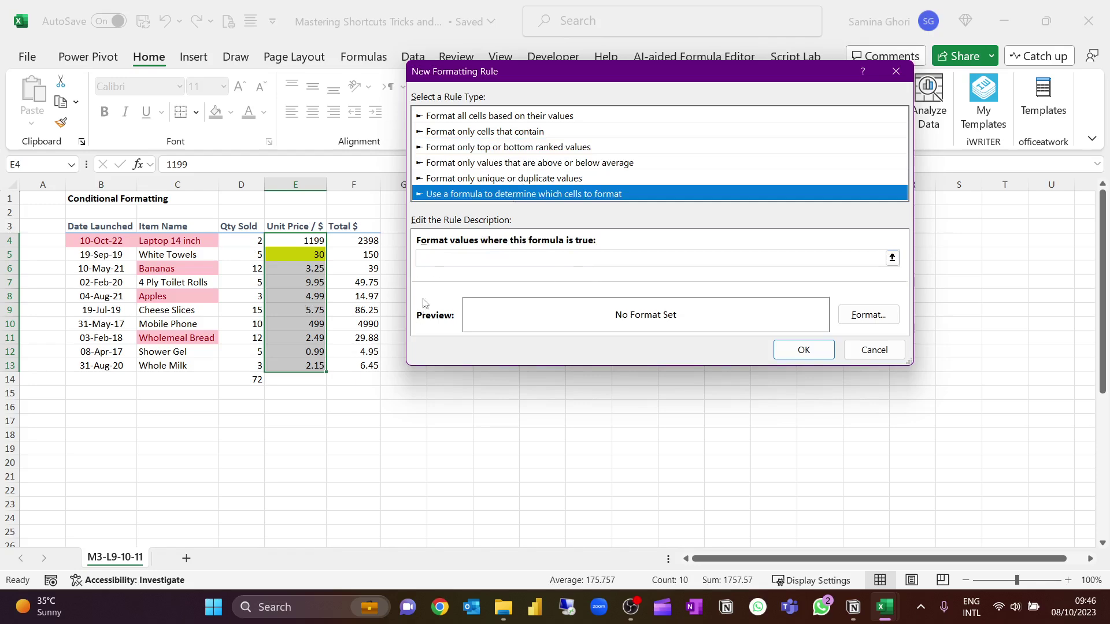
click(793, 352)
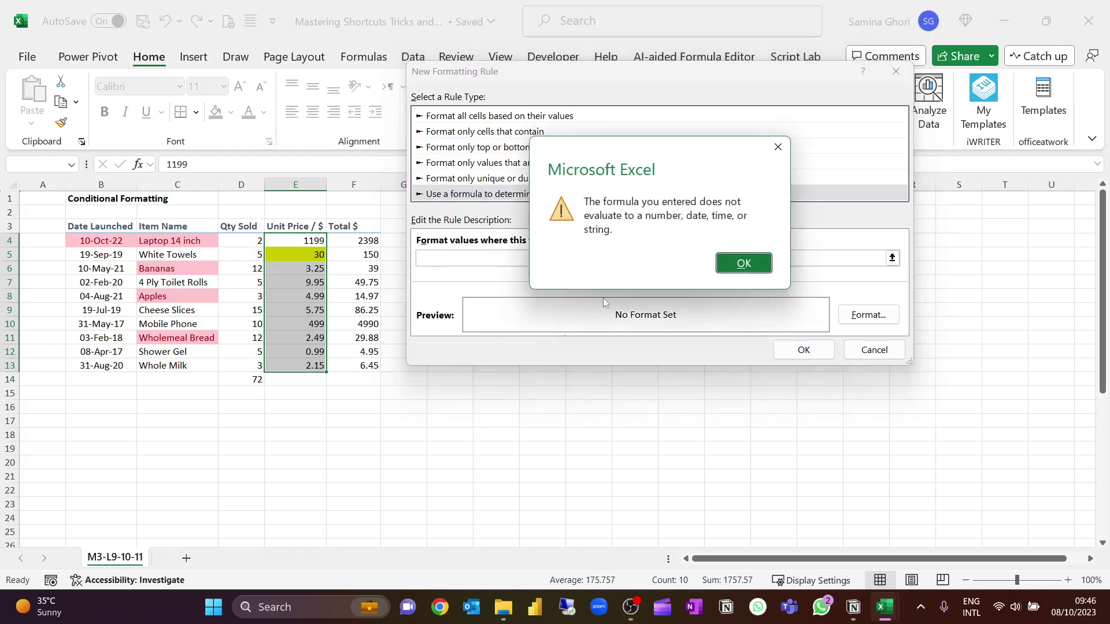
click(743, 264)
key(Escape)
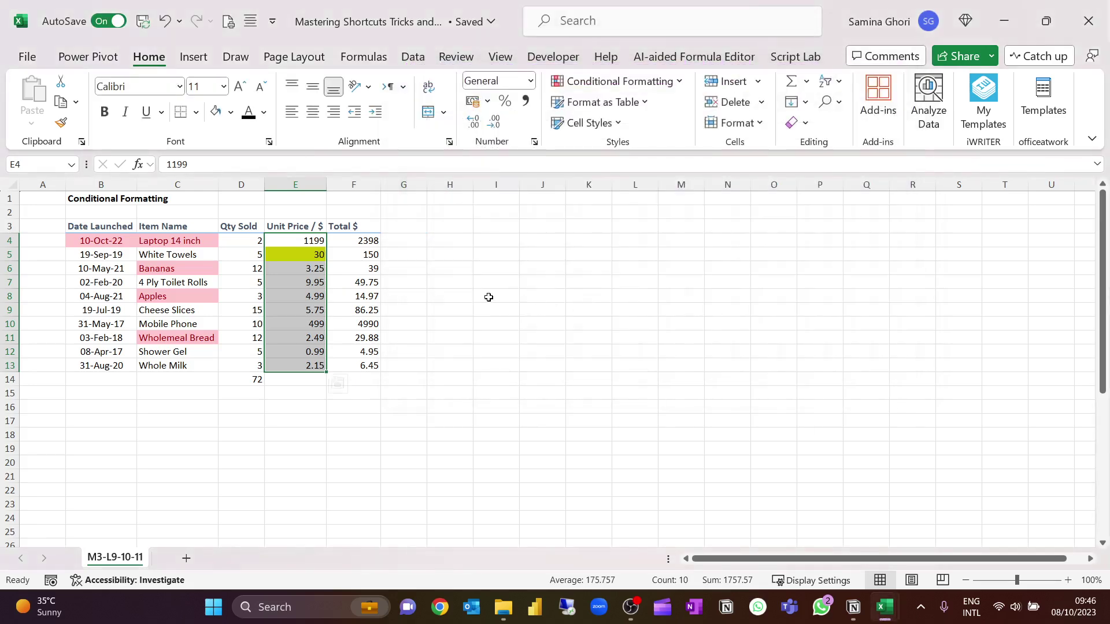
click(462, 239)
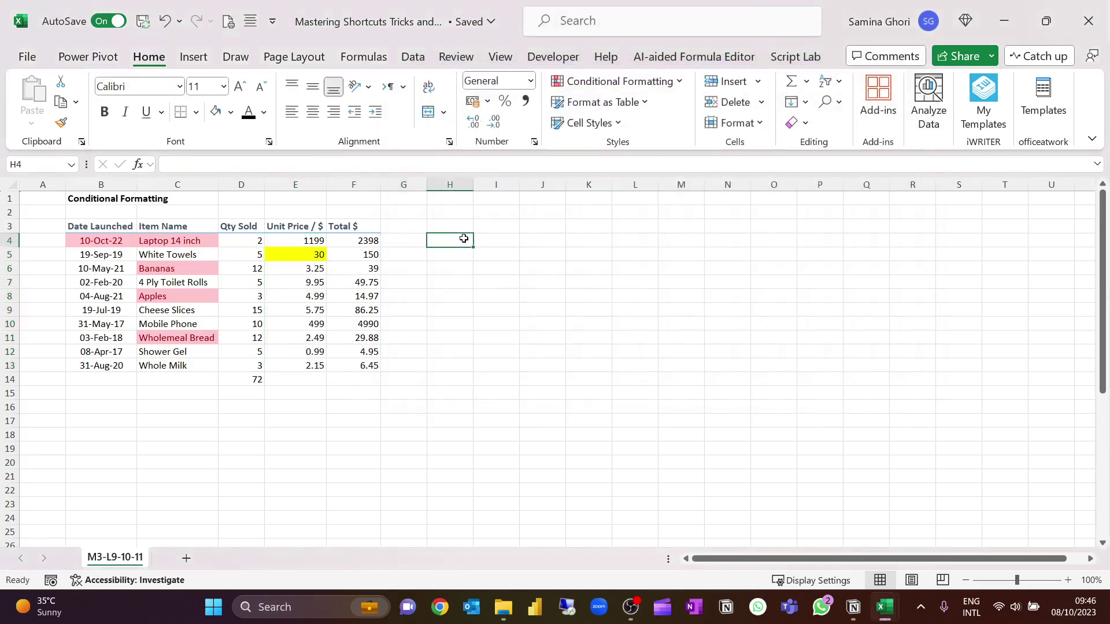